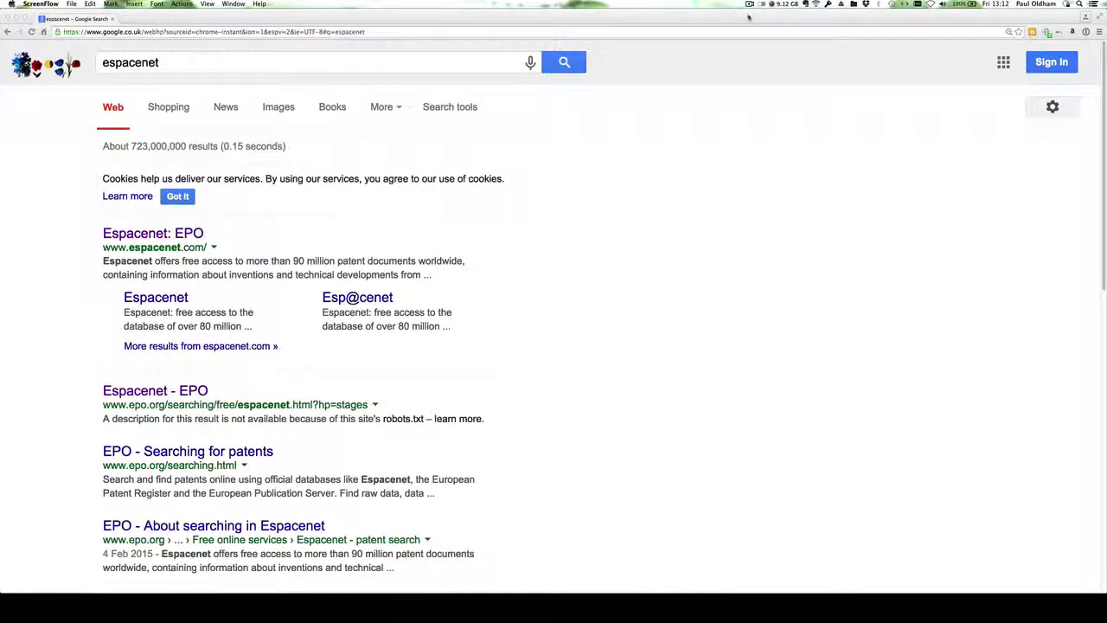
# Open the 'Espacenet: EPO' page from the Google results for espacenet
pyautogui.click(177, 68)
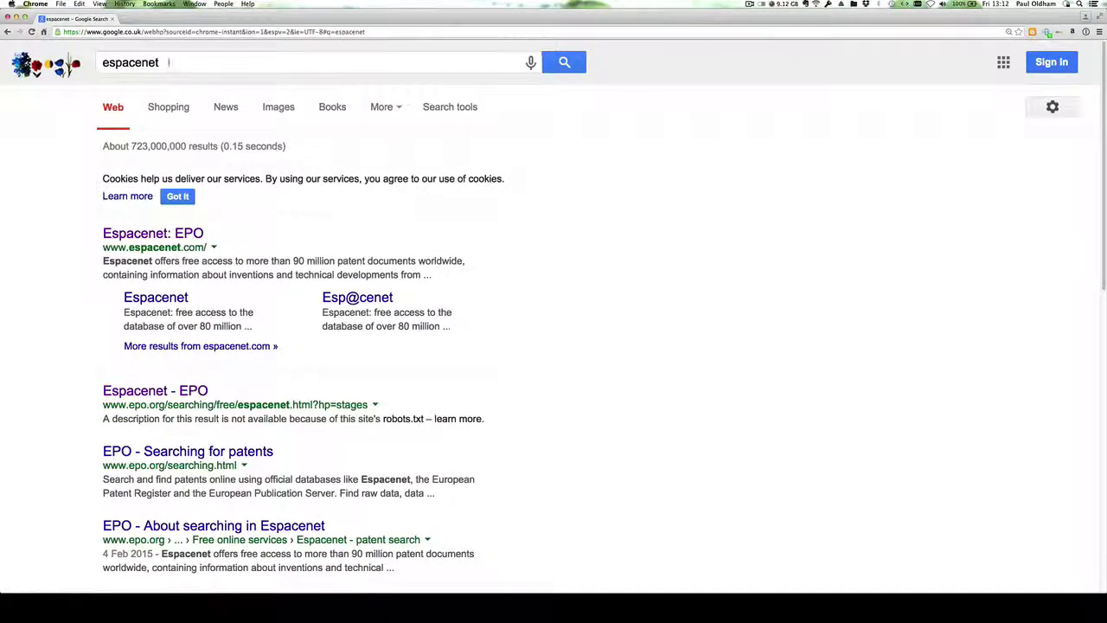
pyautogui.moveTo(170, 64); pyautogui.dragTo(102, 62)
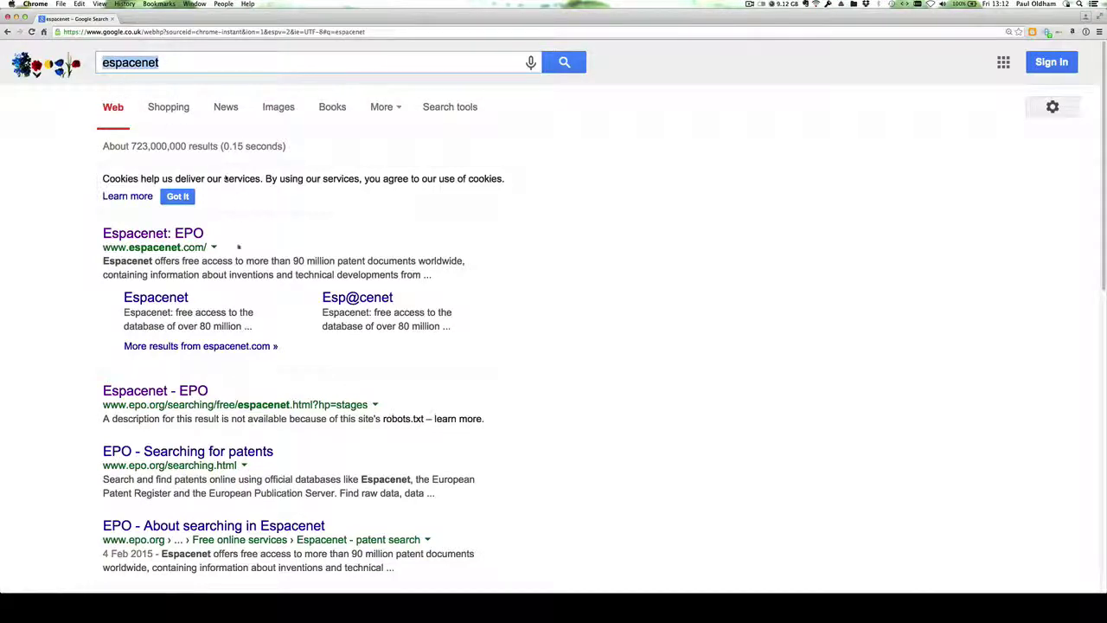
pyautogui.click(152, 234)
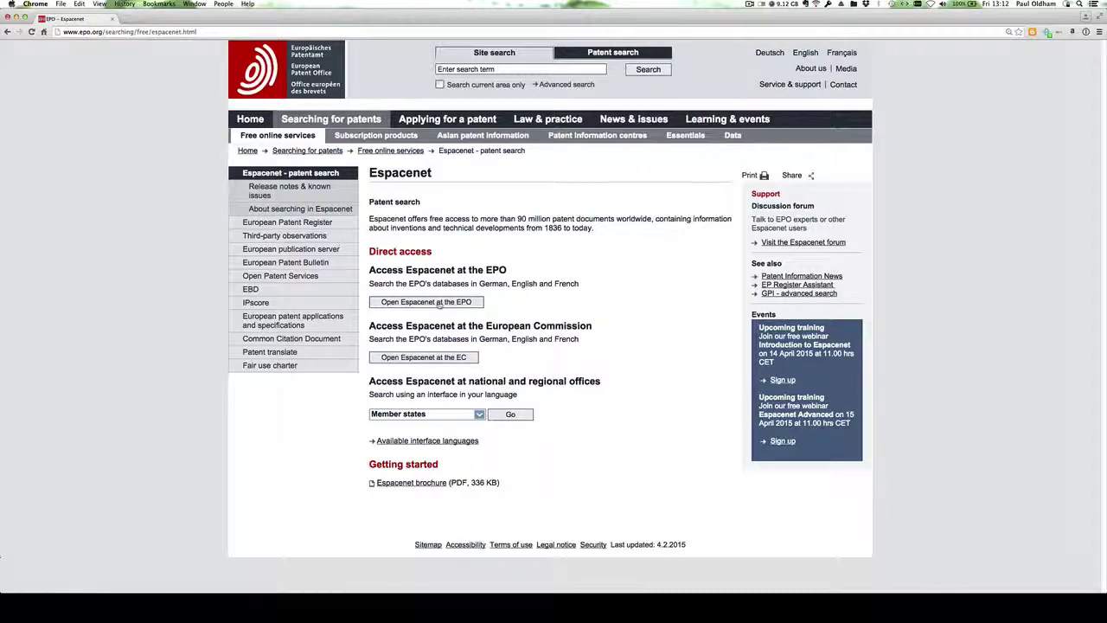
# Go to the EPO's Espacenet patent search page and look over it
pyautogui.click(440, 302)
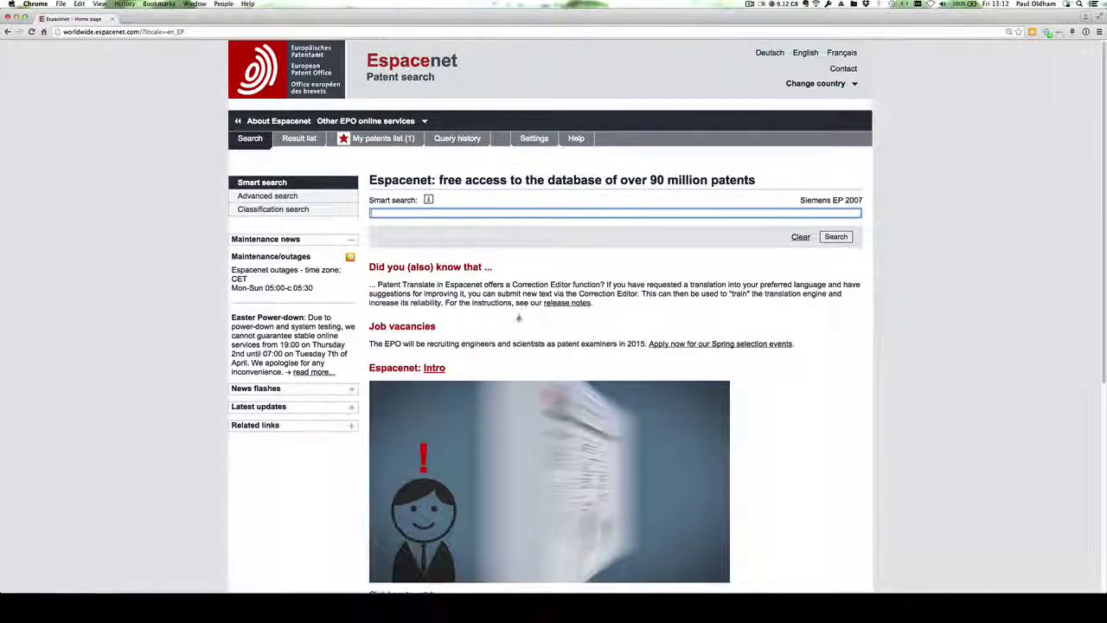
pyautogui.scroll(-2, 511, 316)
pyautogui.scroll(-1, 508, 314)
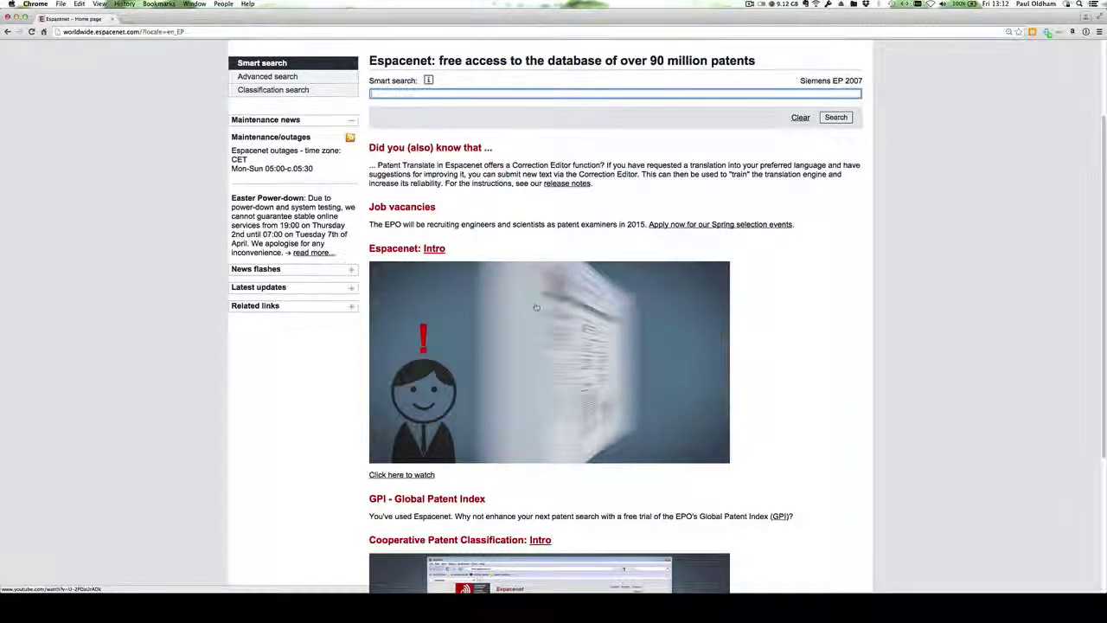
pyautogui.scroll(1, 537, 307)
pyautogui.scroll(5, 534, 305)
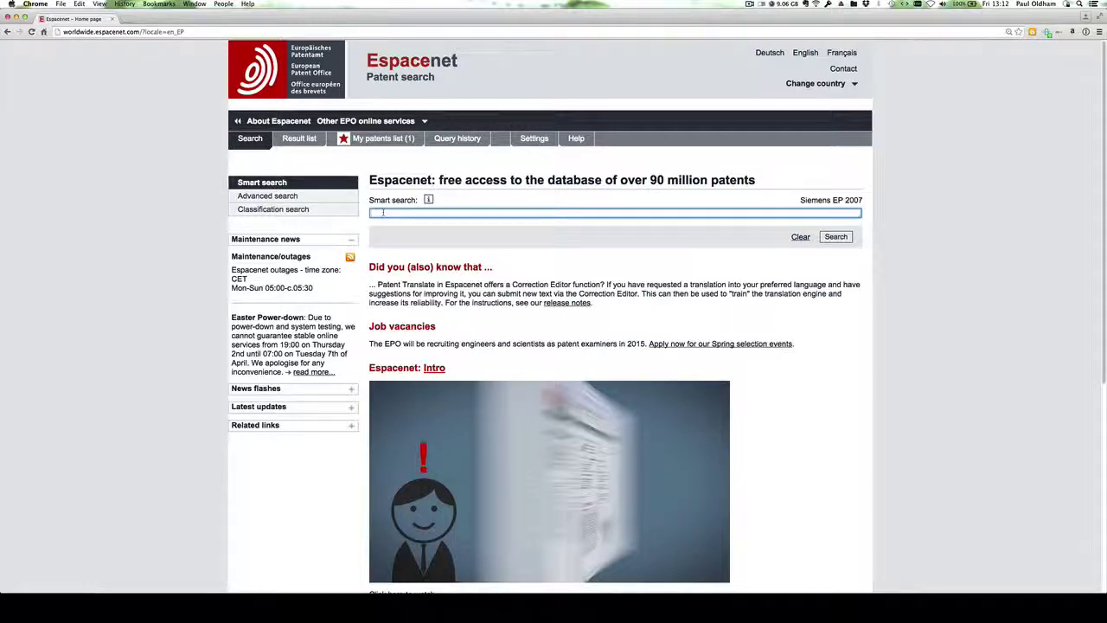
# Paste the pizza topping/toppings/stone/box query into the Smart search field
pyautogui.rightClick(384, 213)
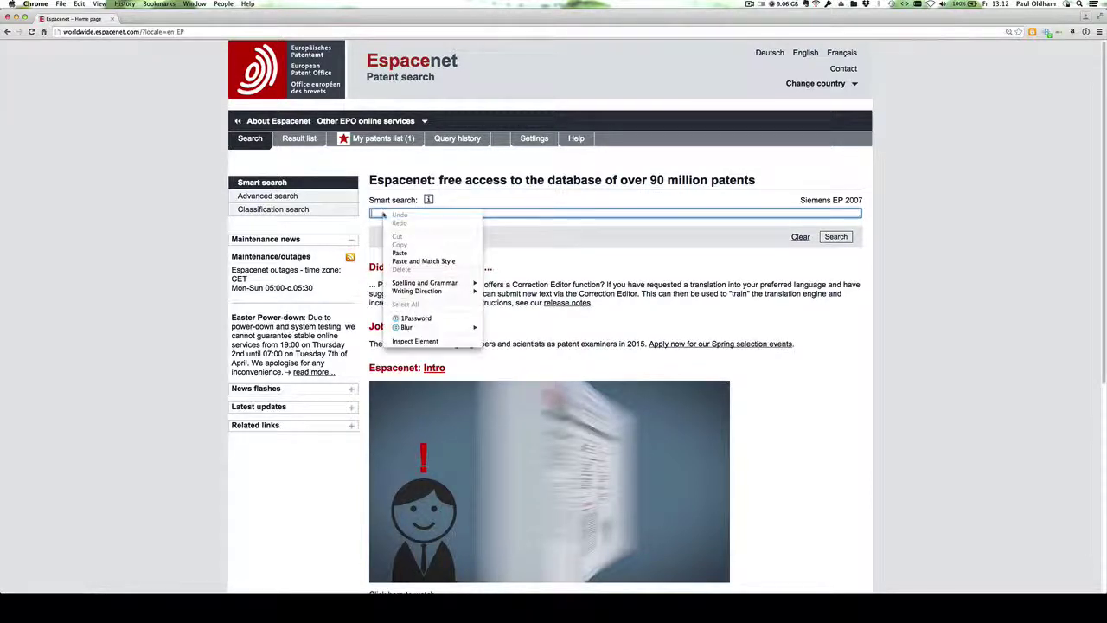
pyautogui.click(415, 254)
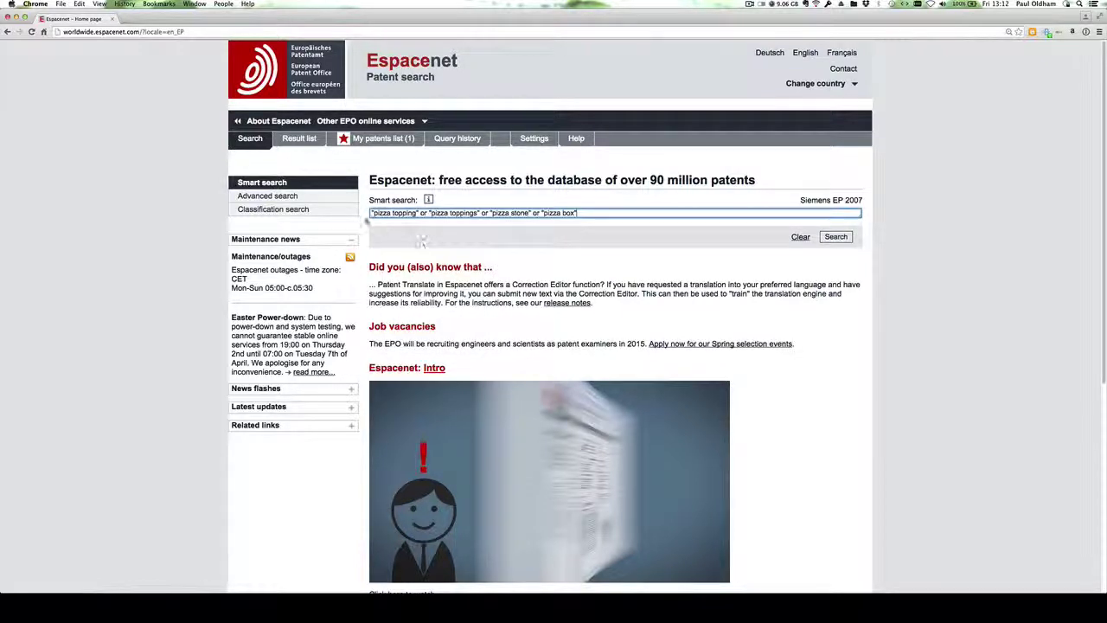
pyautogui.moveTo(372, 213); pyautogui.dragTo(581, 213)
# Run the pizza search and scroll down the ~315 results to result 17, Musical Pizza Box
pyautogui.click(836, 238)
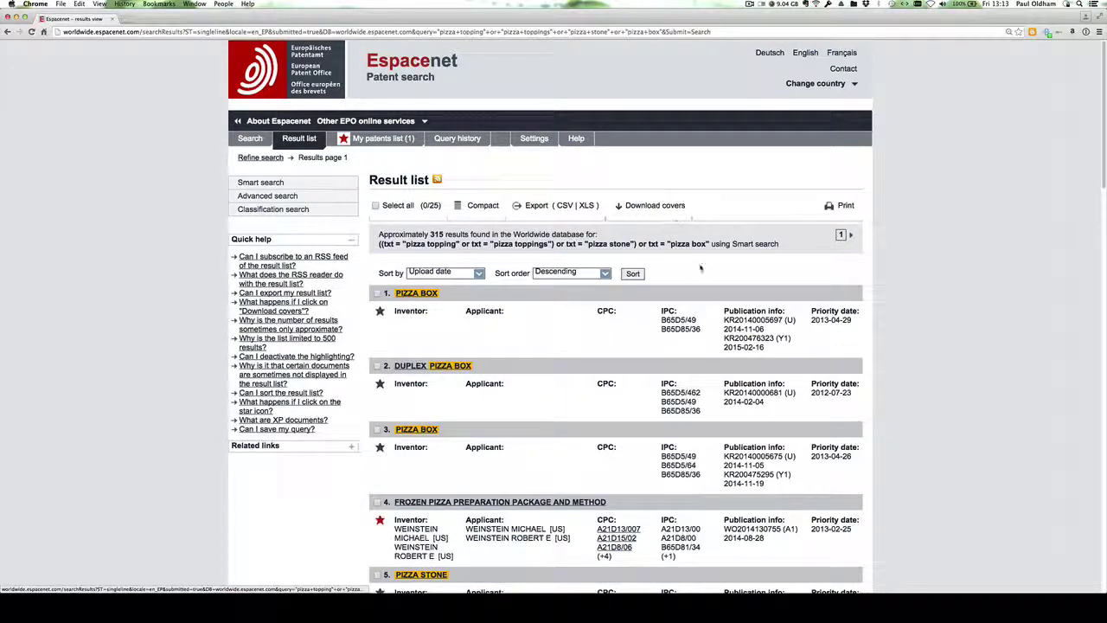
pyautogui.scroll(-2, 723, 271)
pyautogui.scroll(-4, 723, 271)
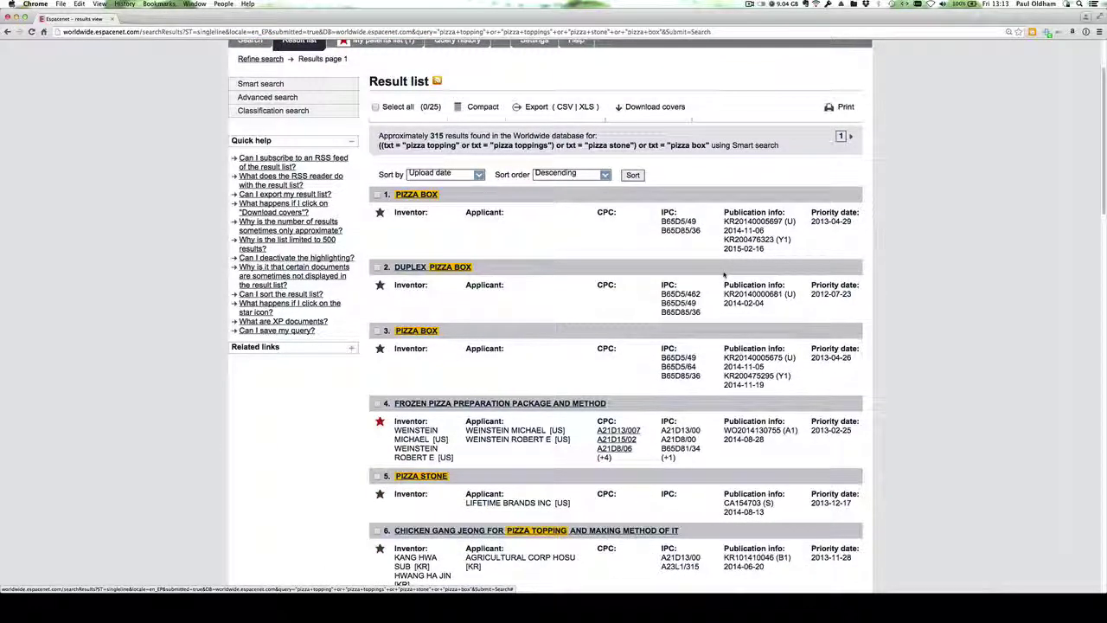
pyautogui.scroll(-1, 723, 275)
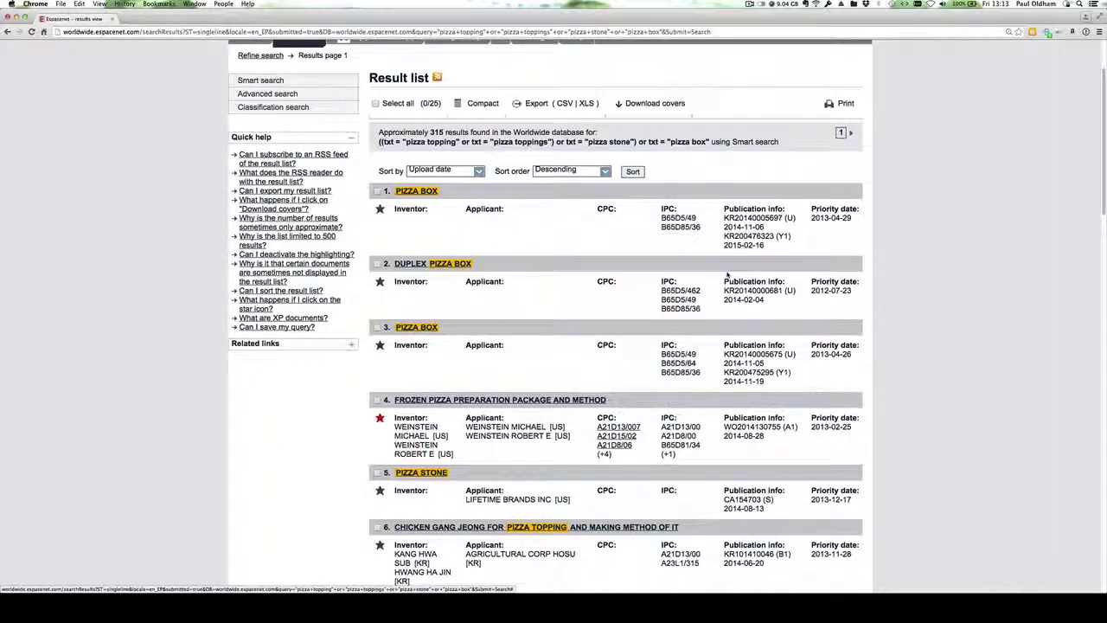
pyautogui.scroll(-3, 619, 275)
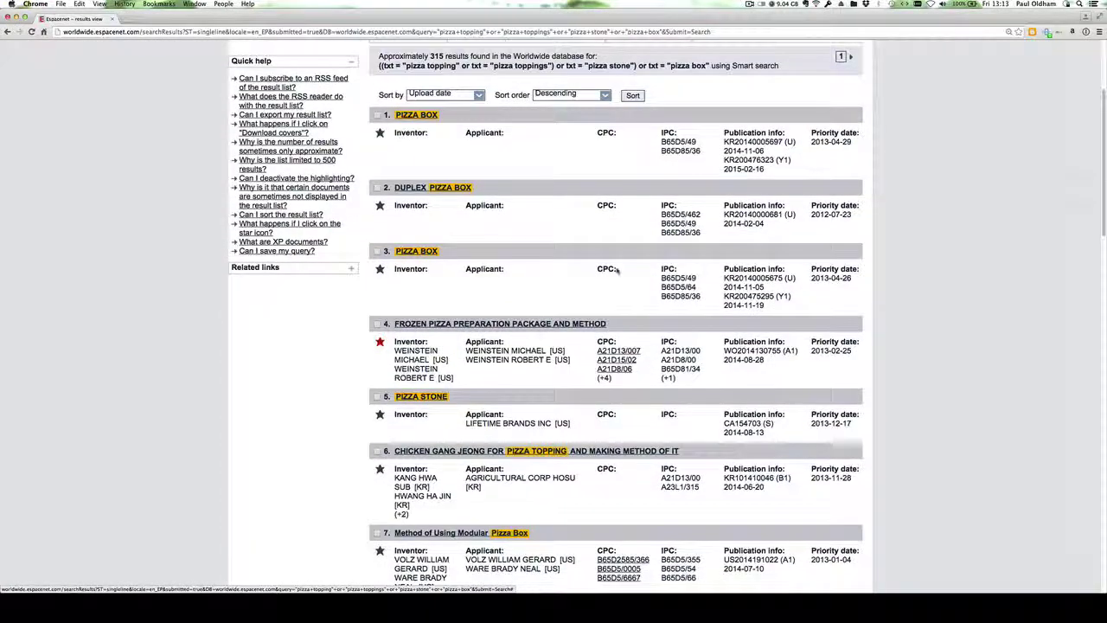
pyautogui.scroll(-4, 618, 272)
pyautogui.scroll(-20, 618, 271)
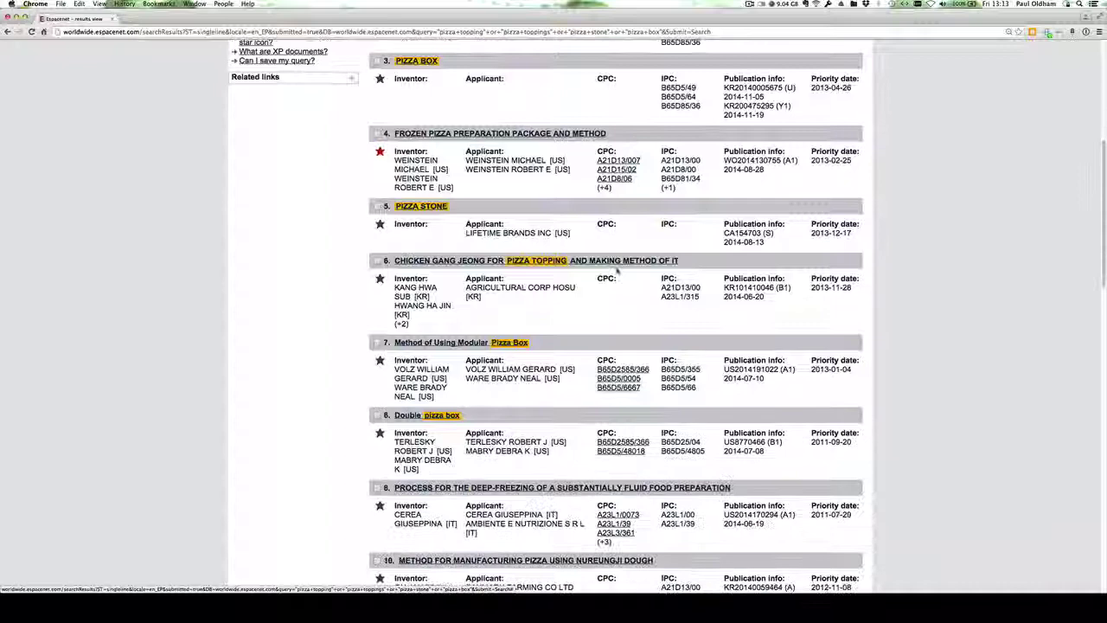
pyautogui.scroll(-8, 618, 274)
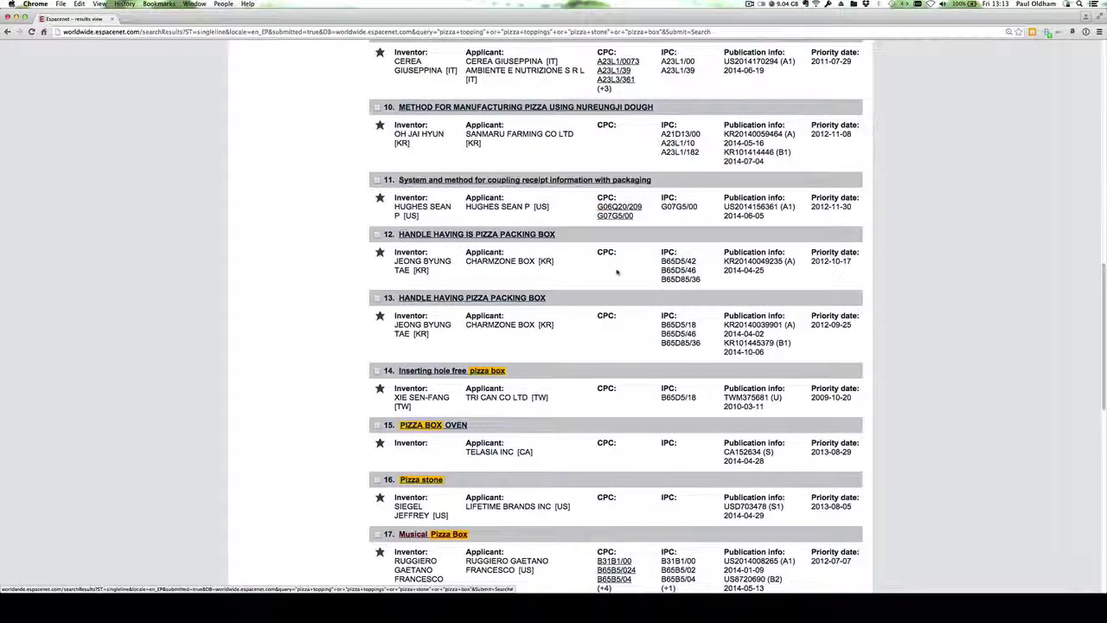
pyautogui.scroll(-2, 618, 272)
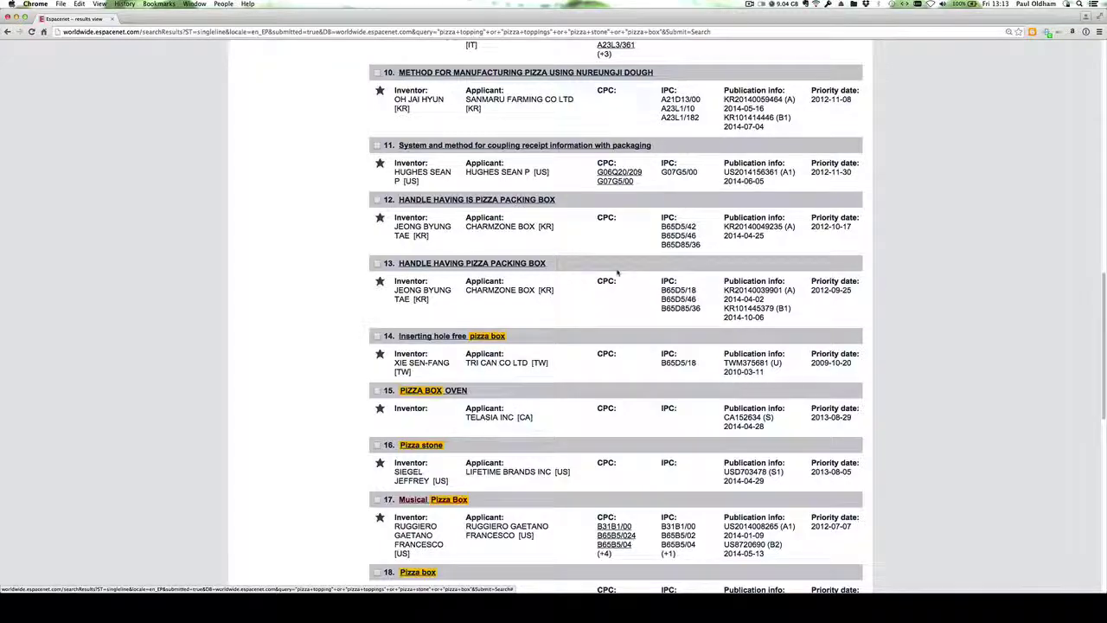
pyautogui.scroll(-5, 617, 273)
pyautogui.scroll(-8, 618, 274)
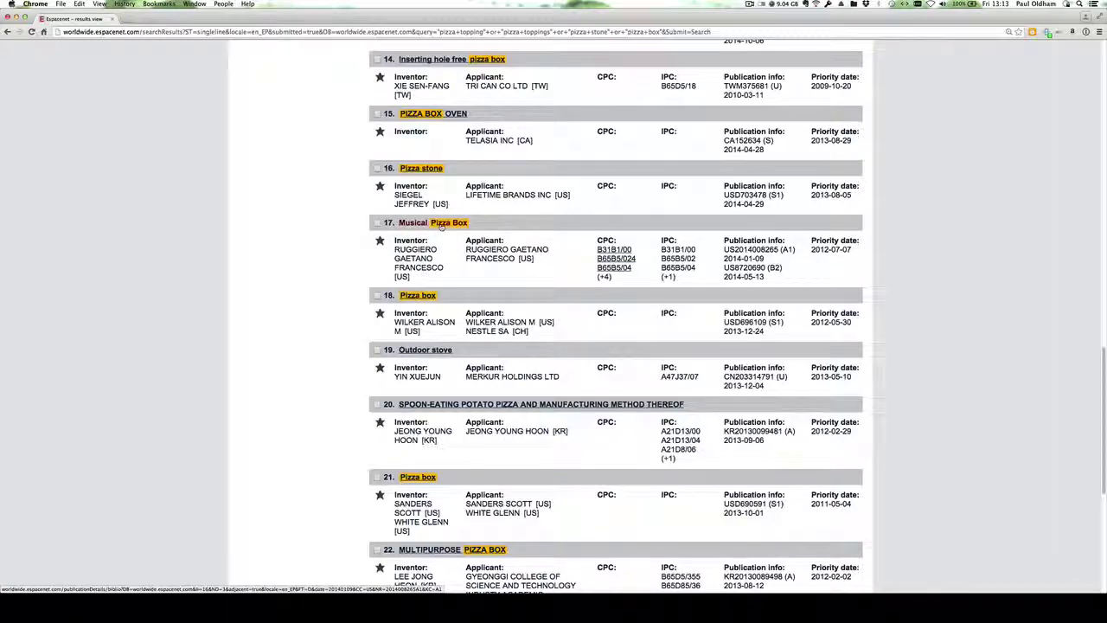
pyautogui.click(442, 225)
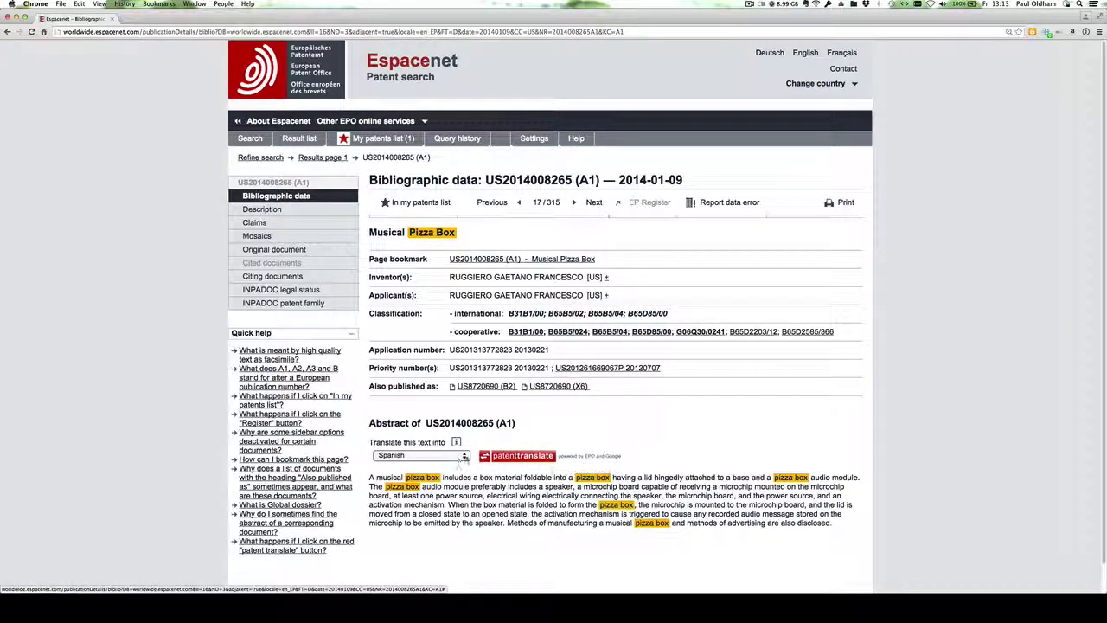
pyautogui.click(464, 456)
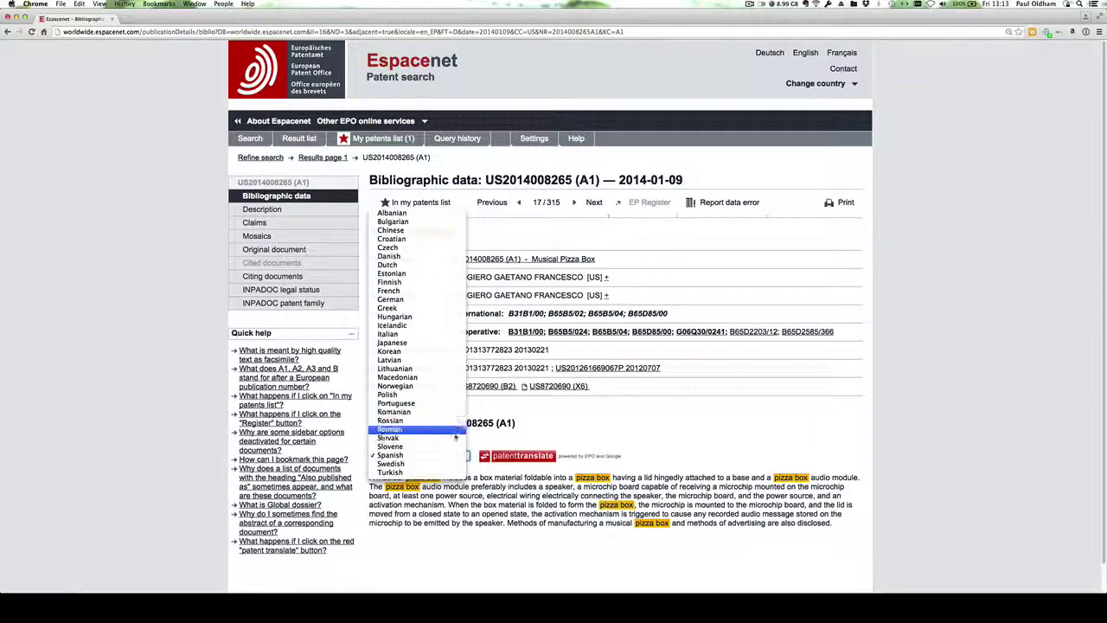
pyautogui.click(519, 456)
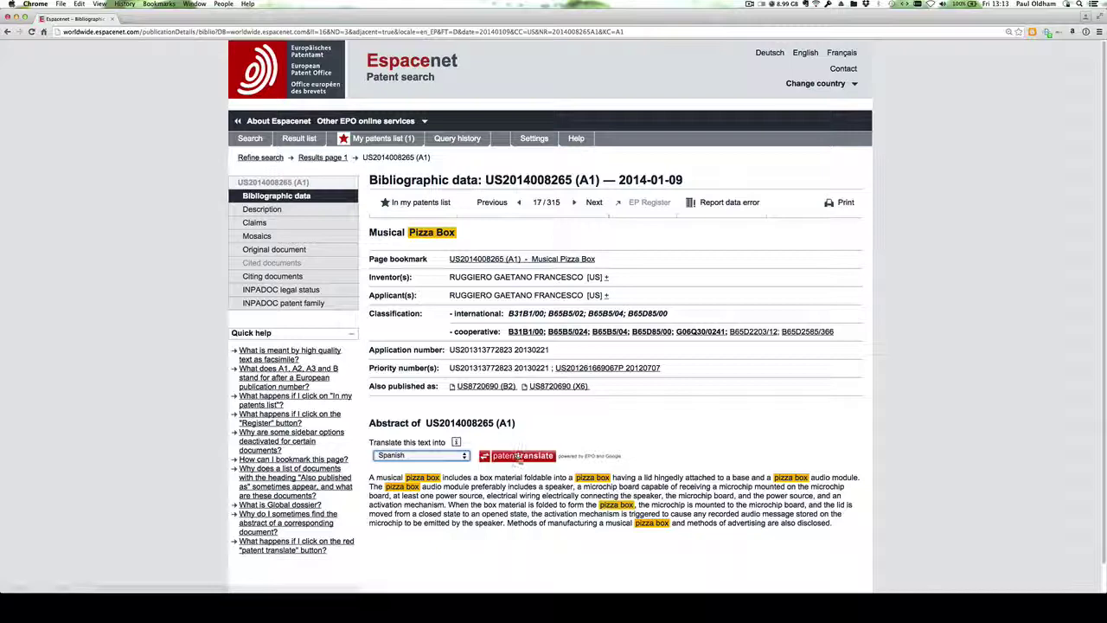
pyautogui.click(519, 456)
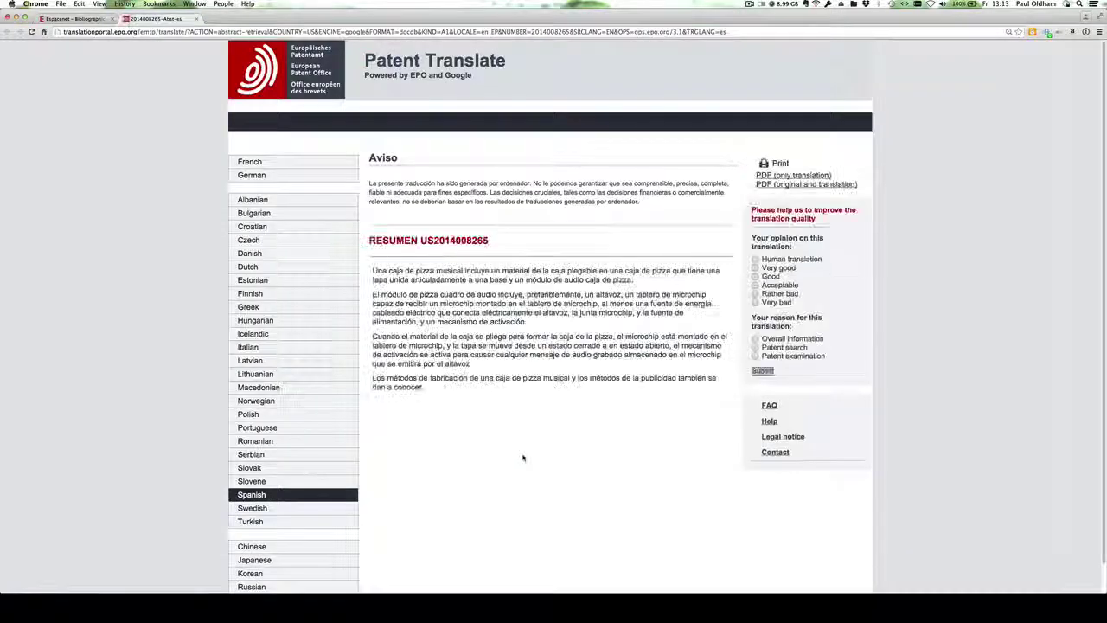
pyautogui.moveTo(431, 296)
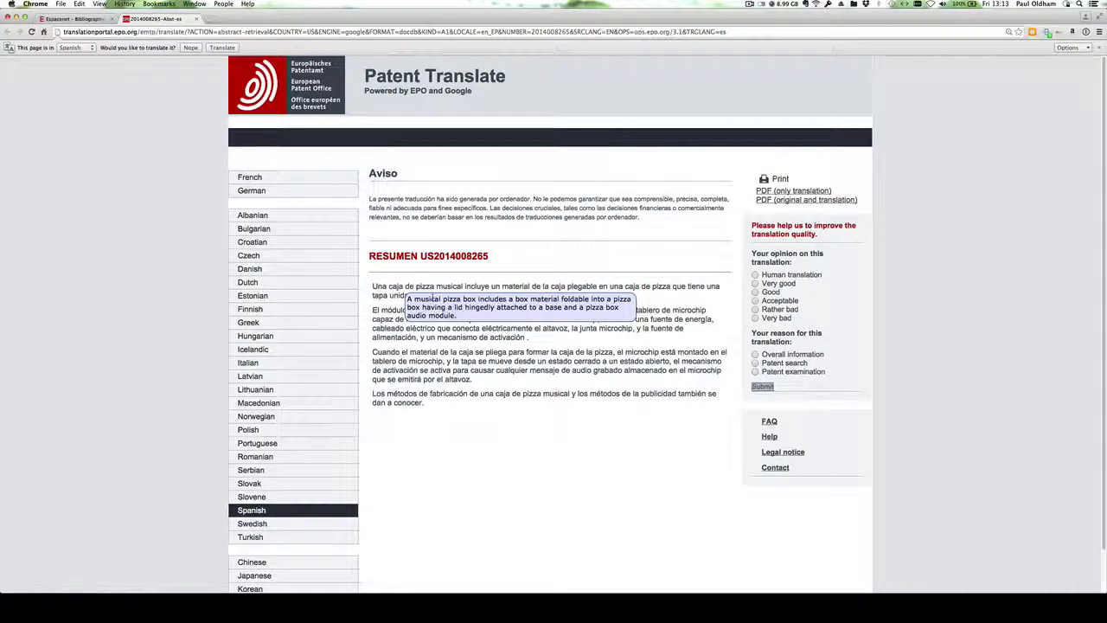
pyautogui.moveTo(485, 428)
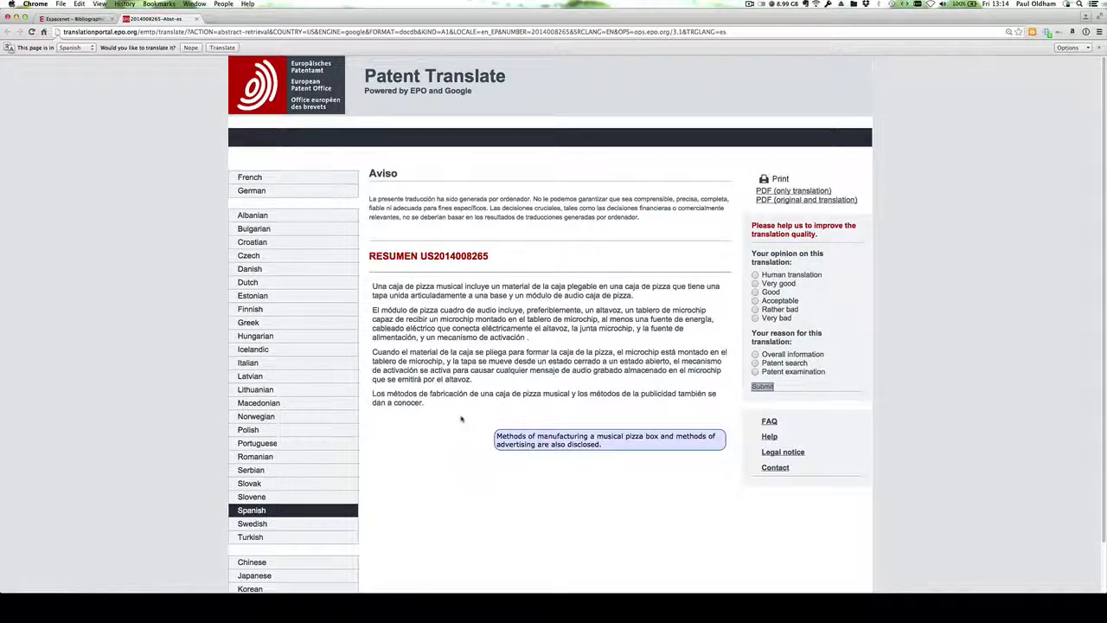
pyautogui.moveTo(471, 349)
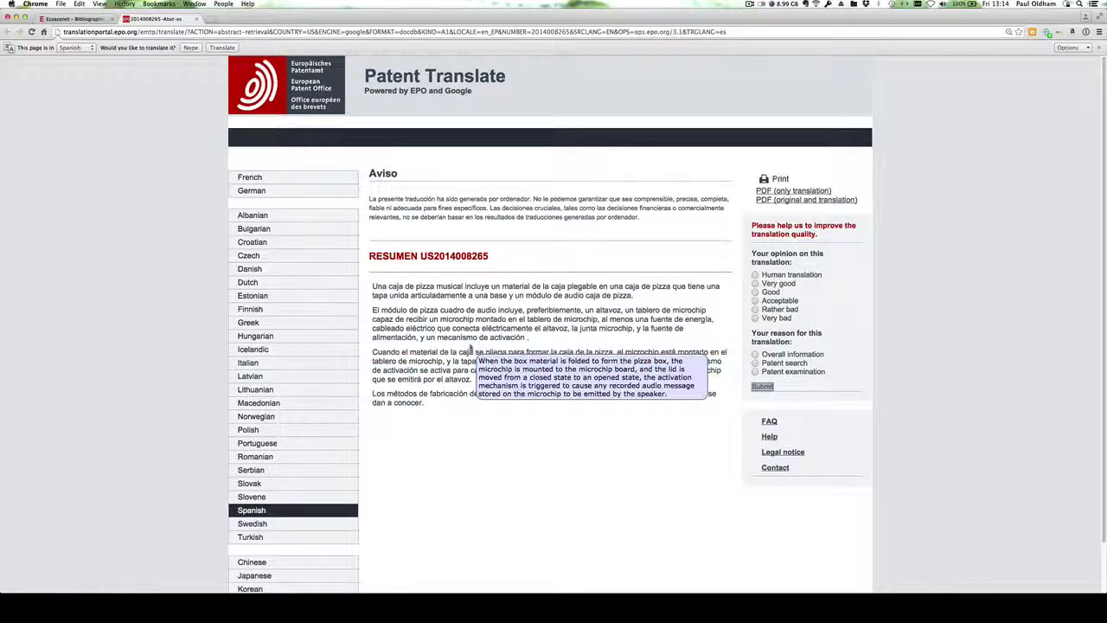
pyautogui.moveTo(474, 290)
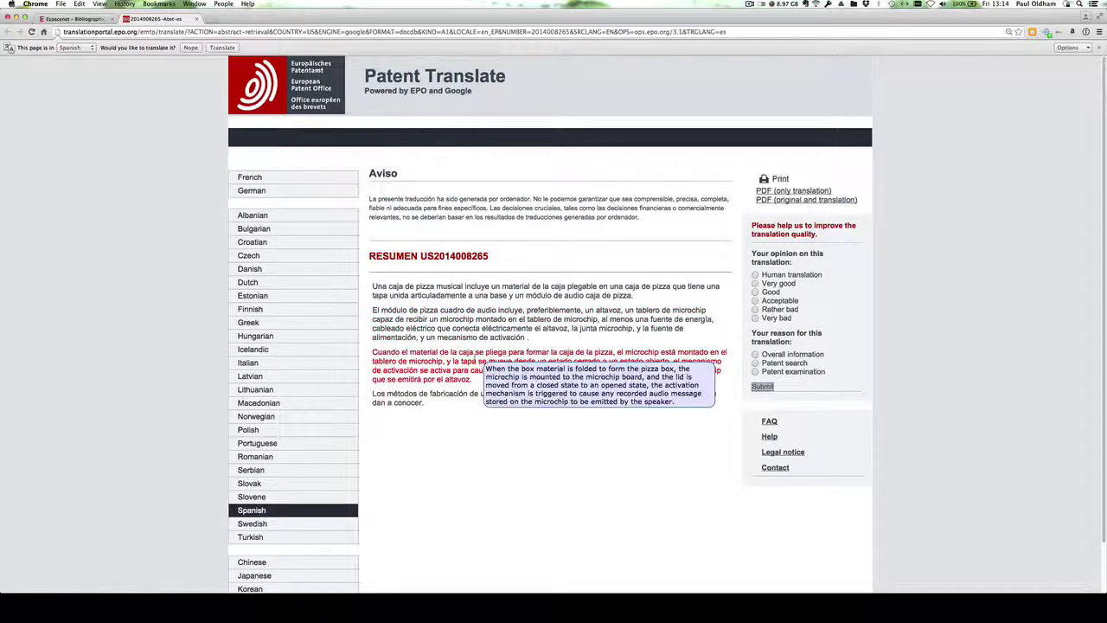
pyautogui.moveTo(476, 395)
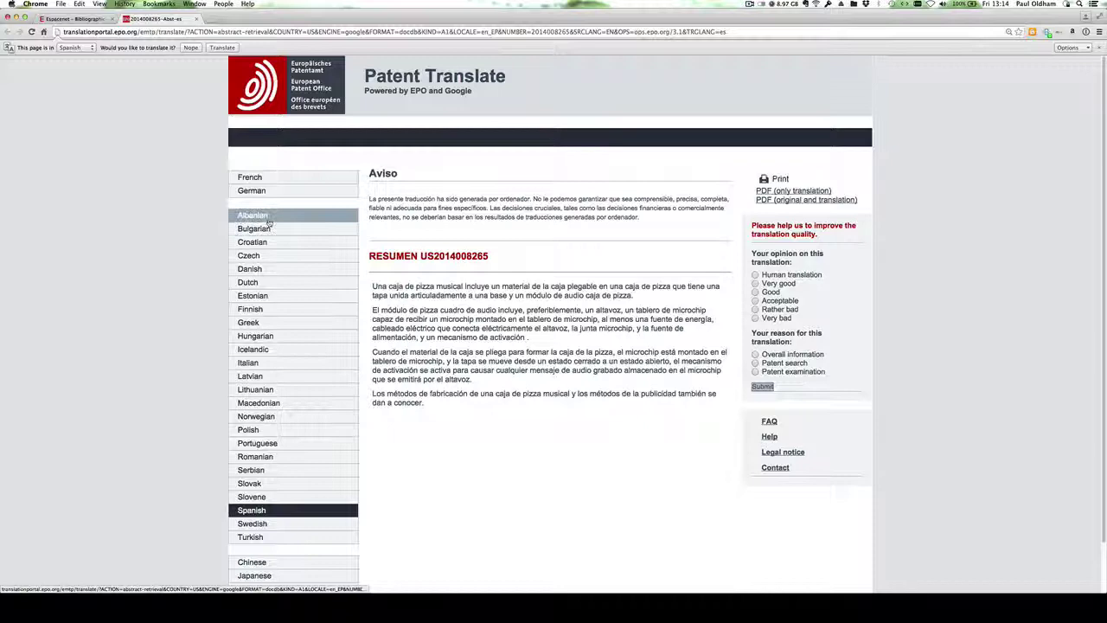
pyautogui.click(293, 349)
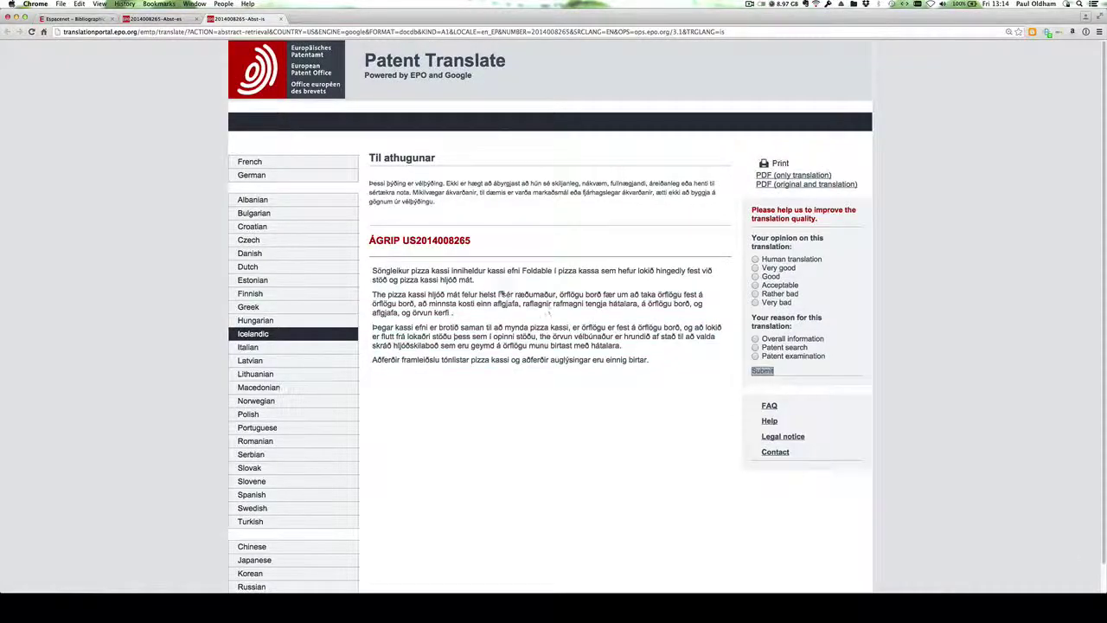
pyautogui.click(86, 21)
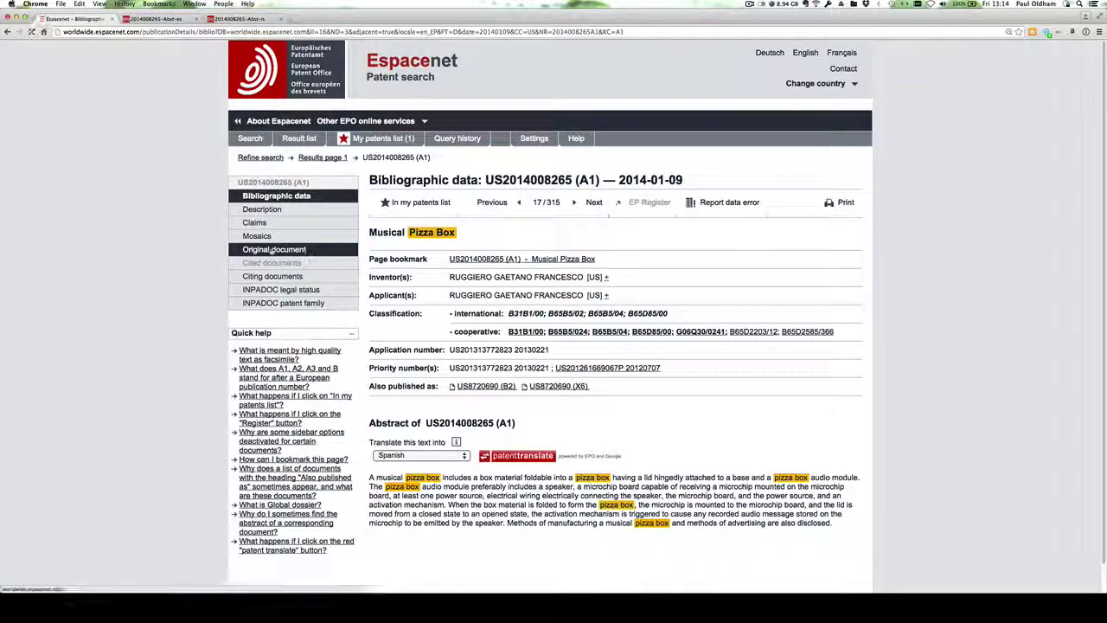
# View the Musical Pizza Box patent's original scanned document, scrolling through its pages
pyautogui.click(272, 250)
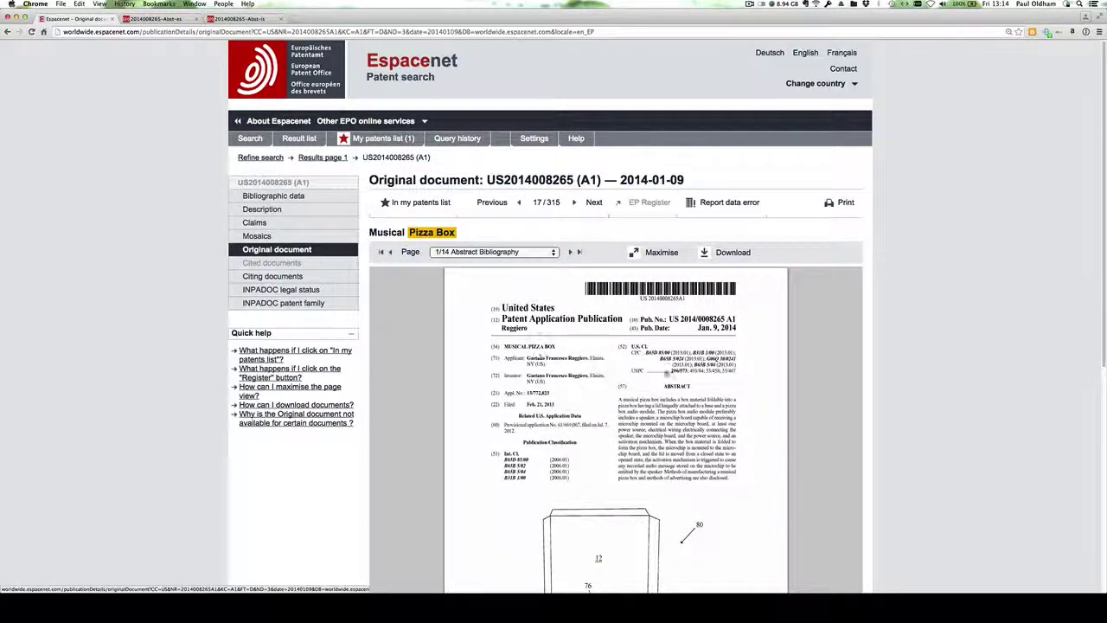
pyautogui.scroll(-2, 663, 377)
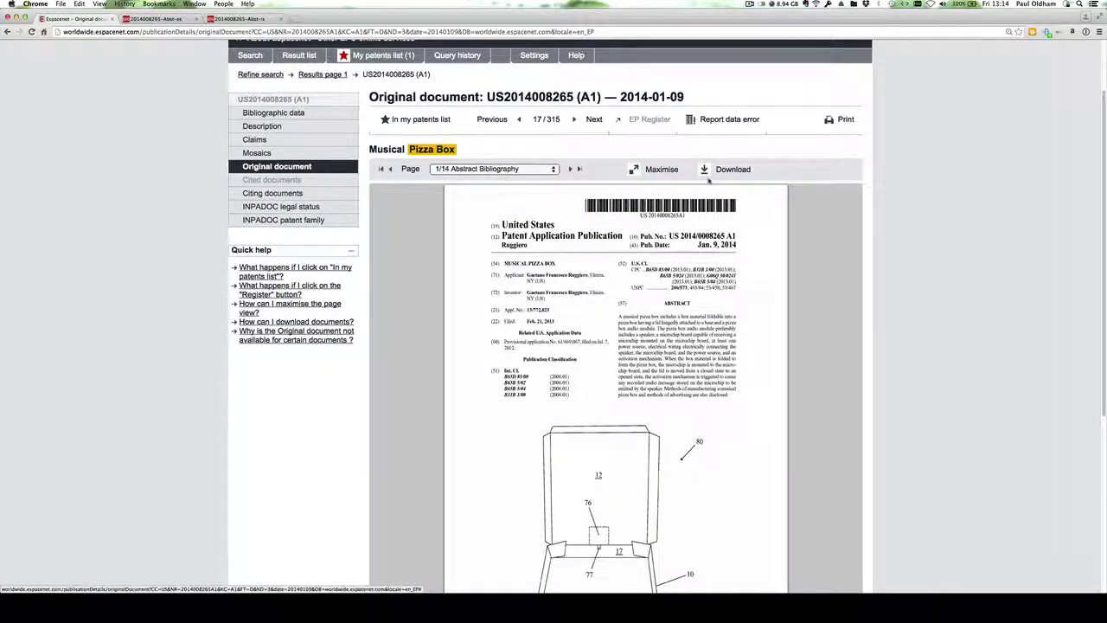
pyautogui.scroll(-1, 675, 324)
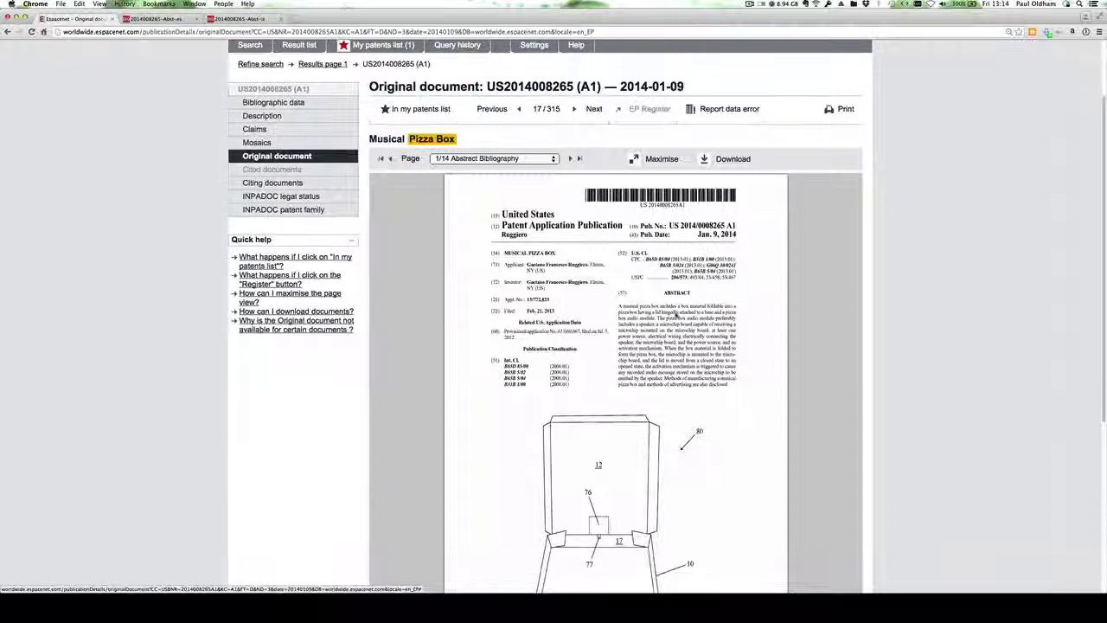
pyautogui.scroll(-3, 675, 316)
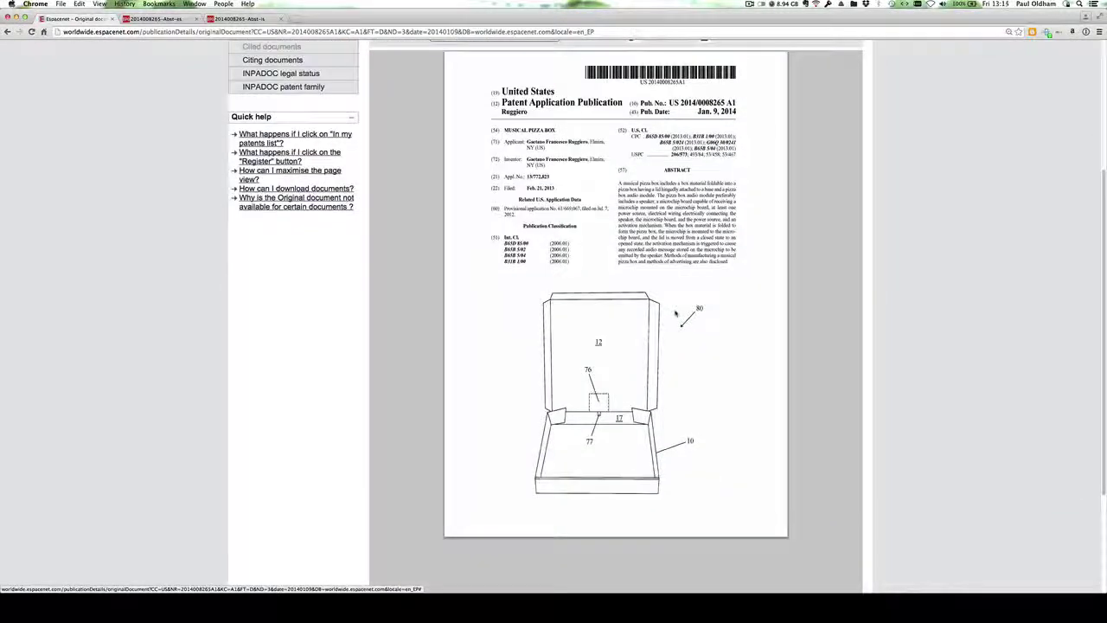
pyautogui.scroll(4, 675, 314)
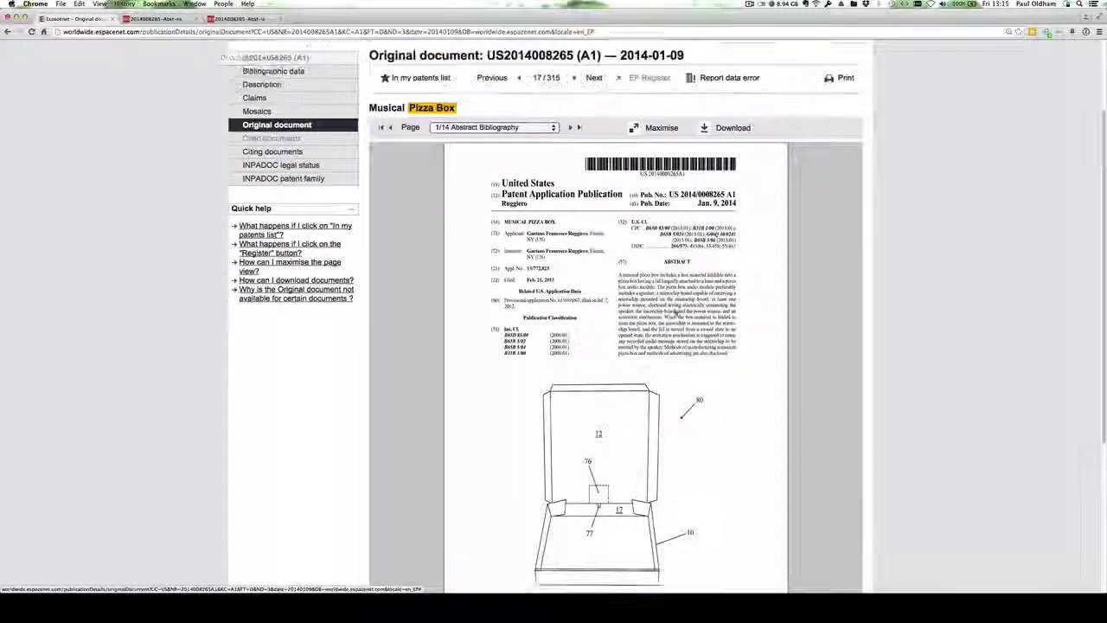
pyautogui.scroll(3, 676, 313)
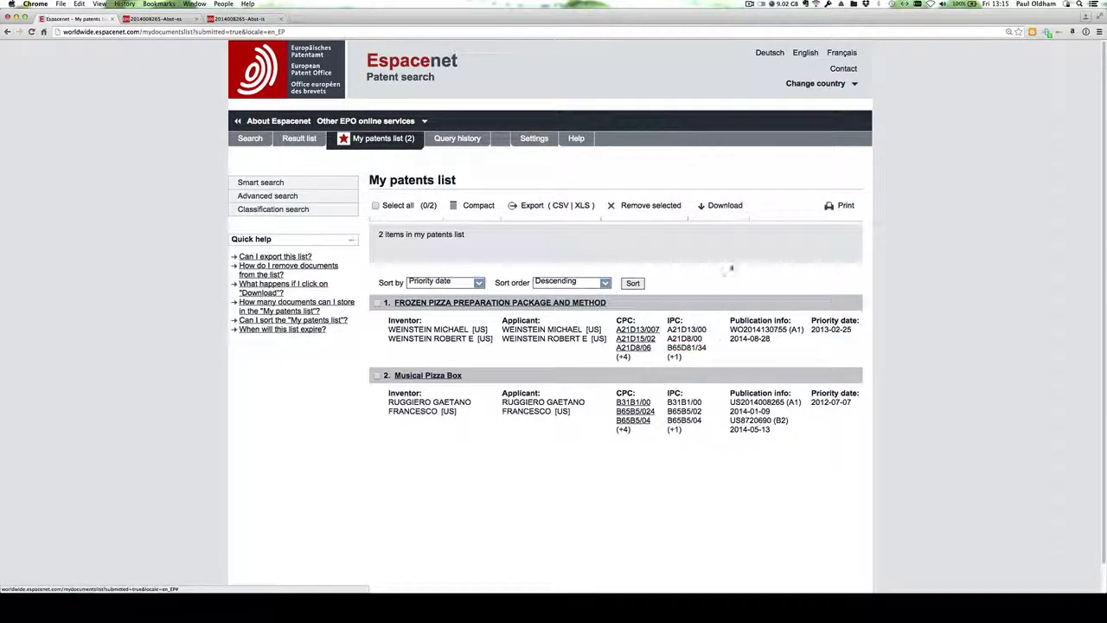
# Go back three pages to the pizza result list and scroll to its top
pyautogui.click(7, 32)
pyautogui.click(7, 32)
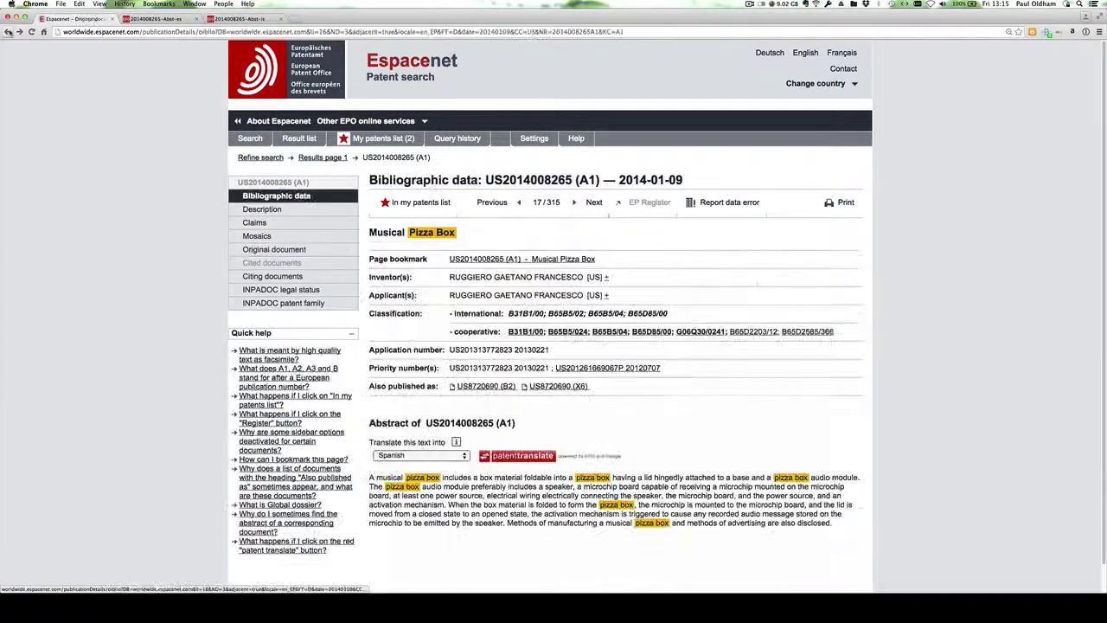
pyautogui.click(7, 32)
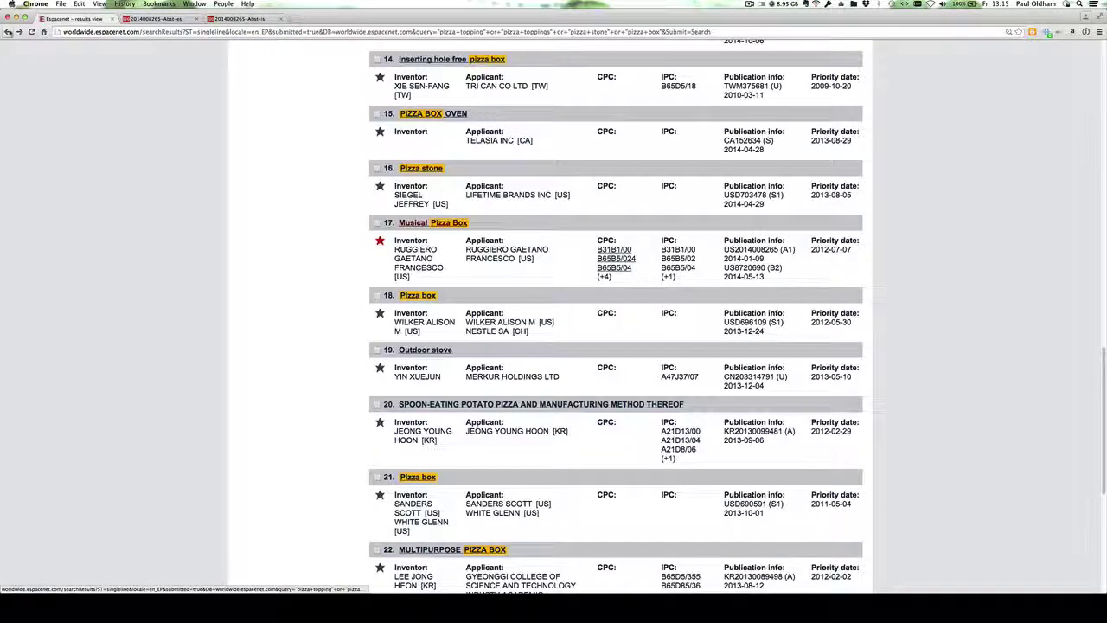
pyautogui.scroll(3, 487, 233)
pyautogui.scroll(15, 487, 234)
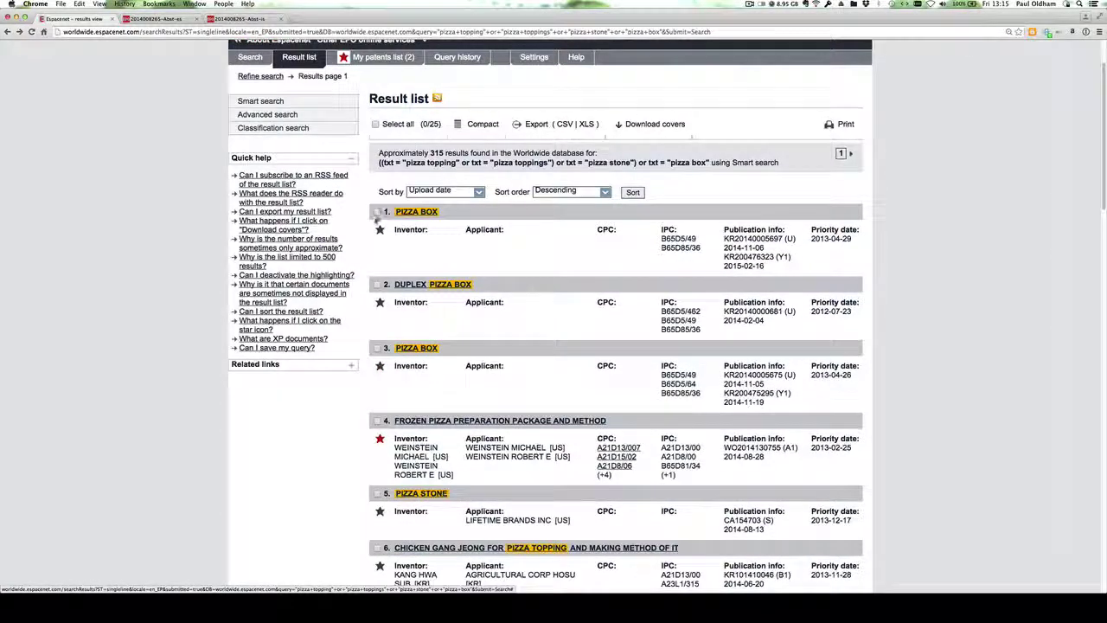
pyautogui.click(377, 212)
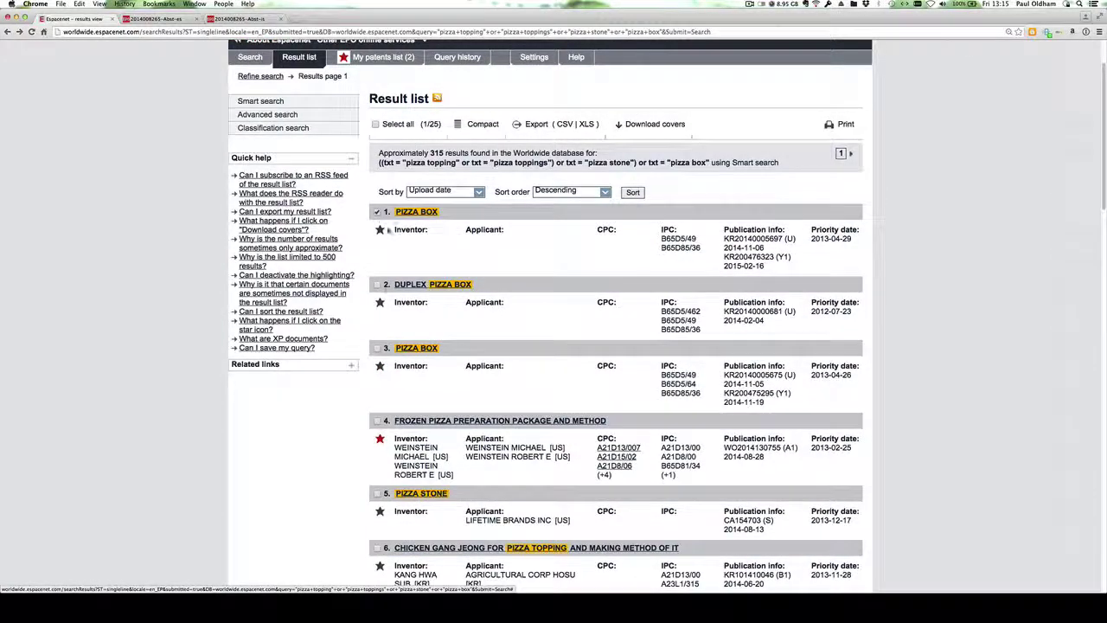
pyautogui.click(377, 285)
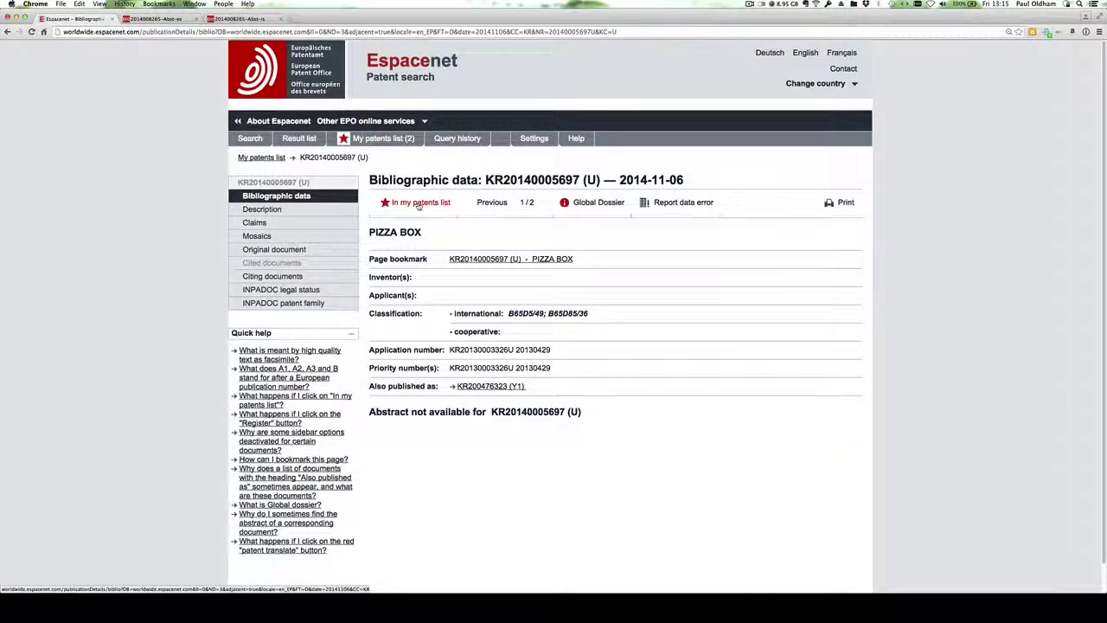
pyautogui.click(418, 204)
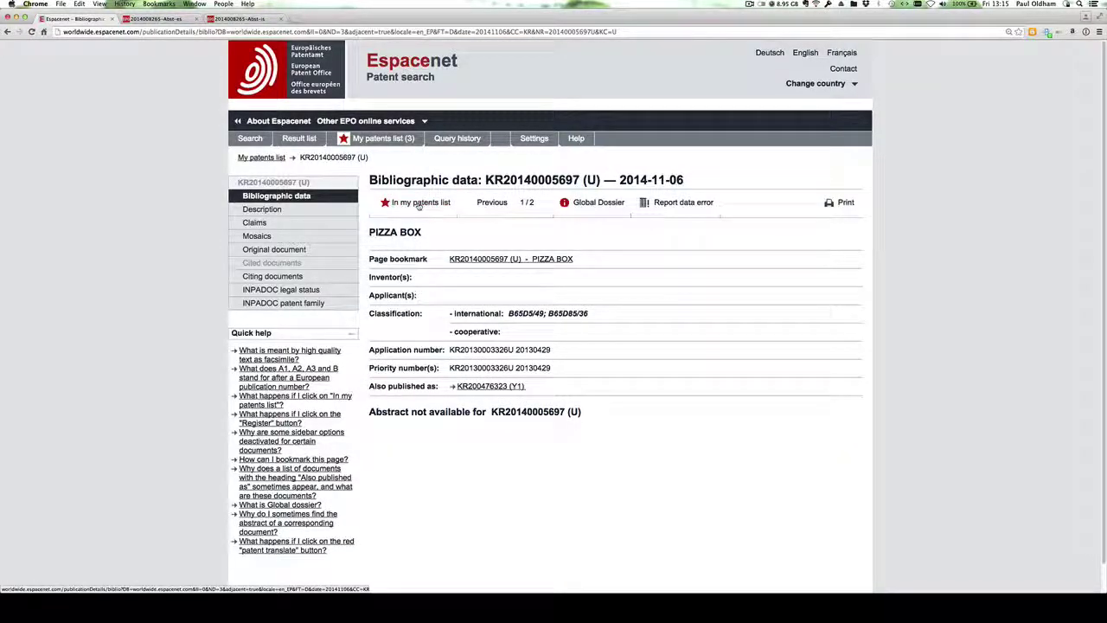
pyautogui.click(9, 31)
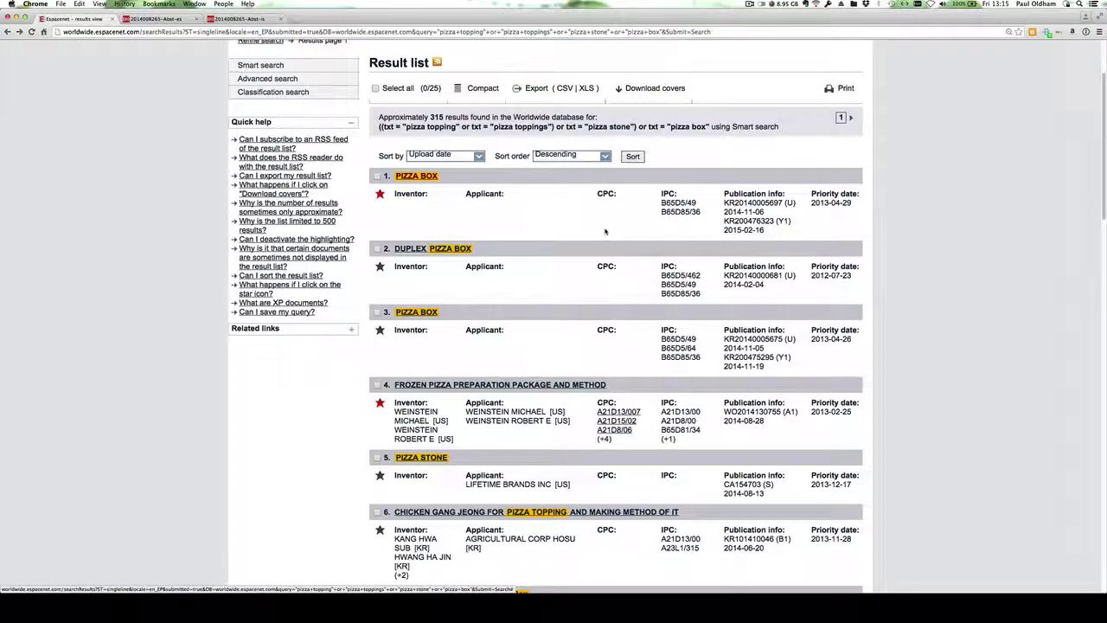
# Load more results for export batch by batch until all 240 are listed with End of data
pyautogui.scroll(-20, 606, 231)
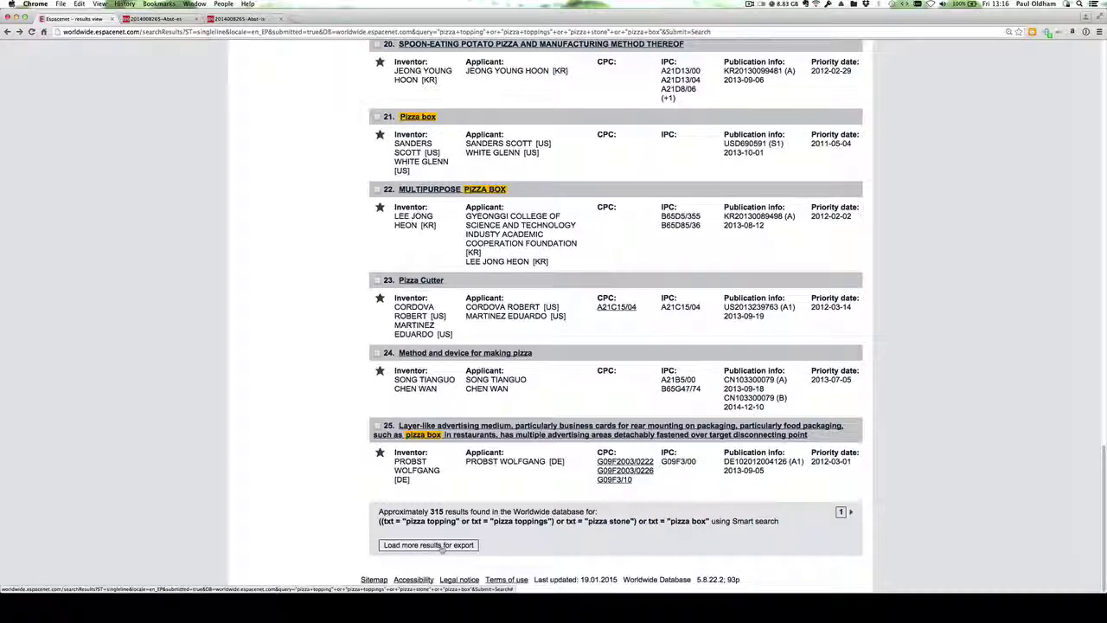
pyautogui.click(442, 545)
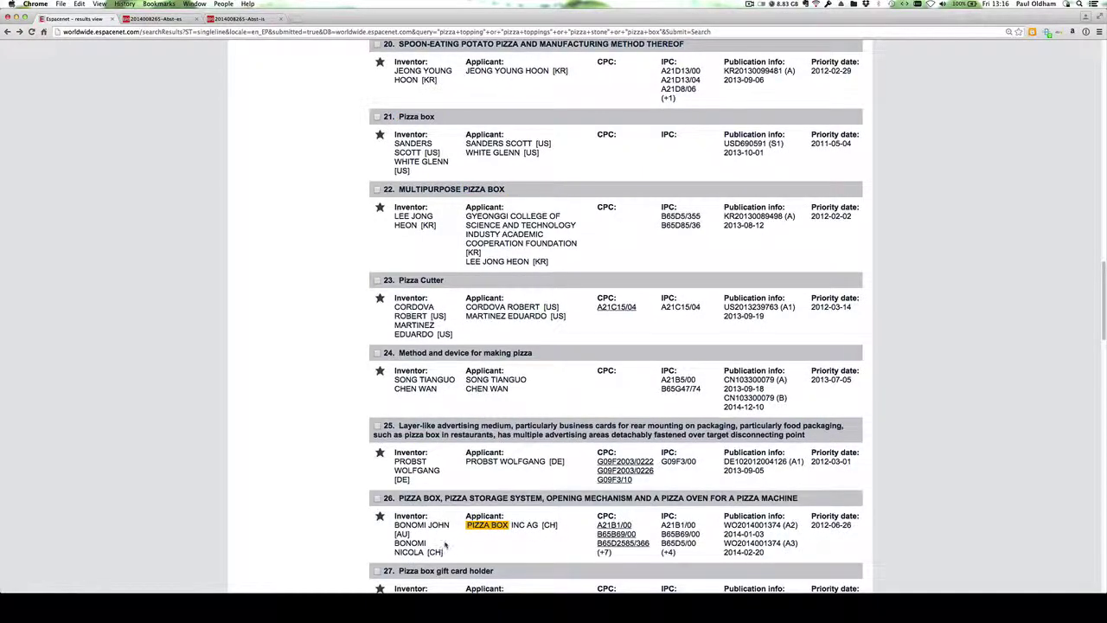
pyautogui.scroll(-20, 446, 543)
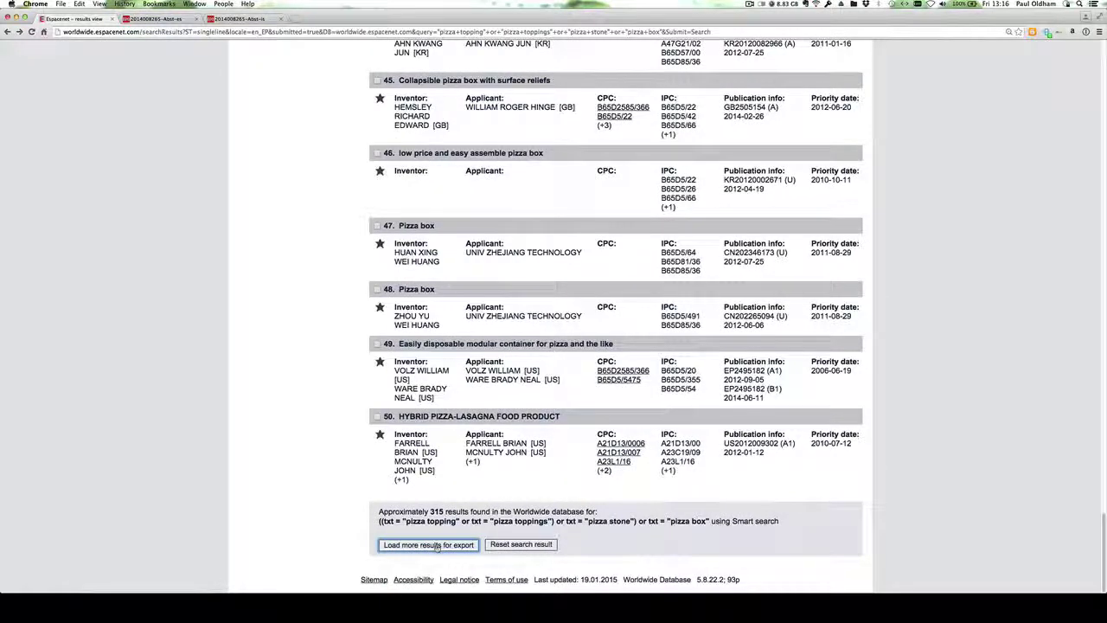
pyautogui.click(437, 546)
pyautogui.scroll(-15, 437, 547)
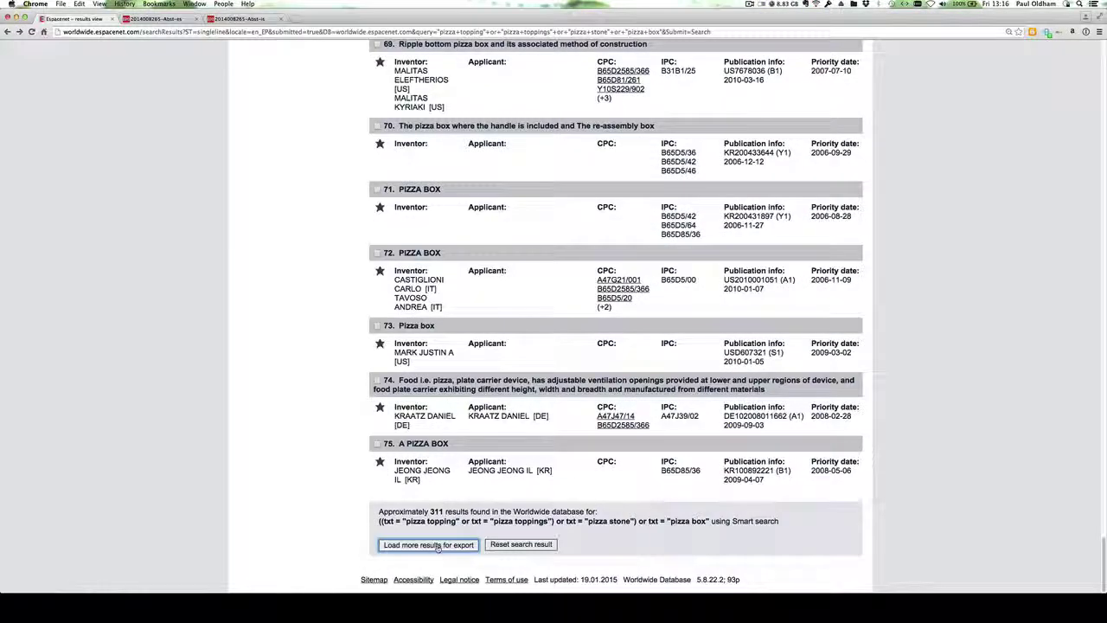
pyautogui.click(440, 548)
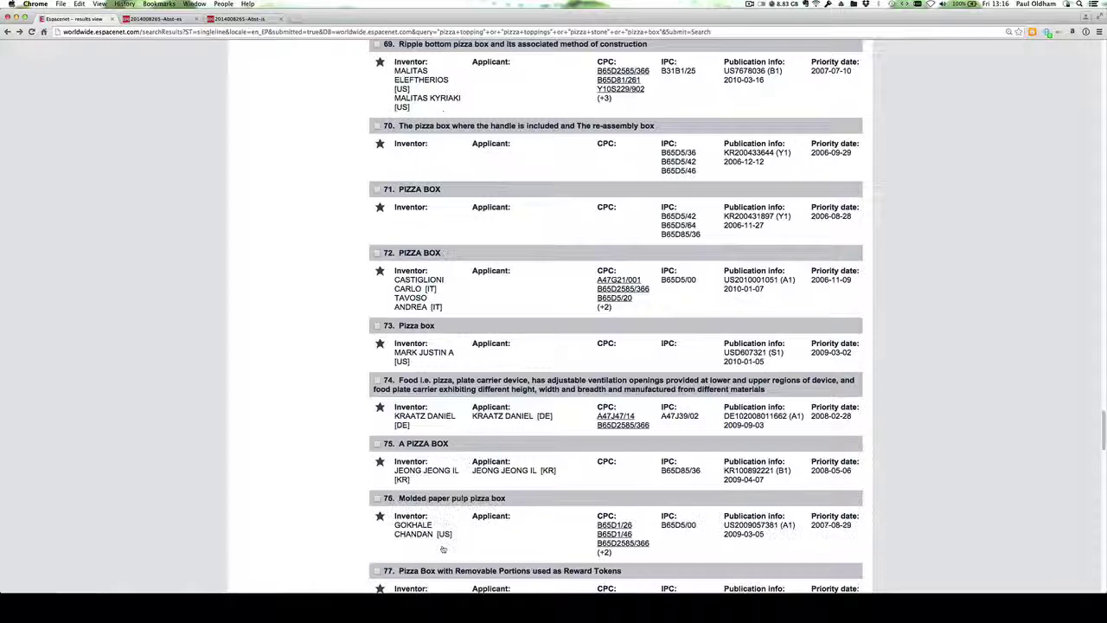
pyautogui.scroll(-15, 439, 550)
pyautogui.click(437, 547)
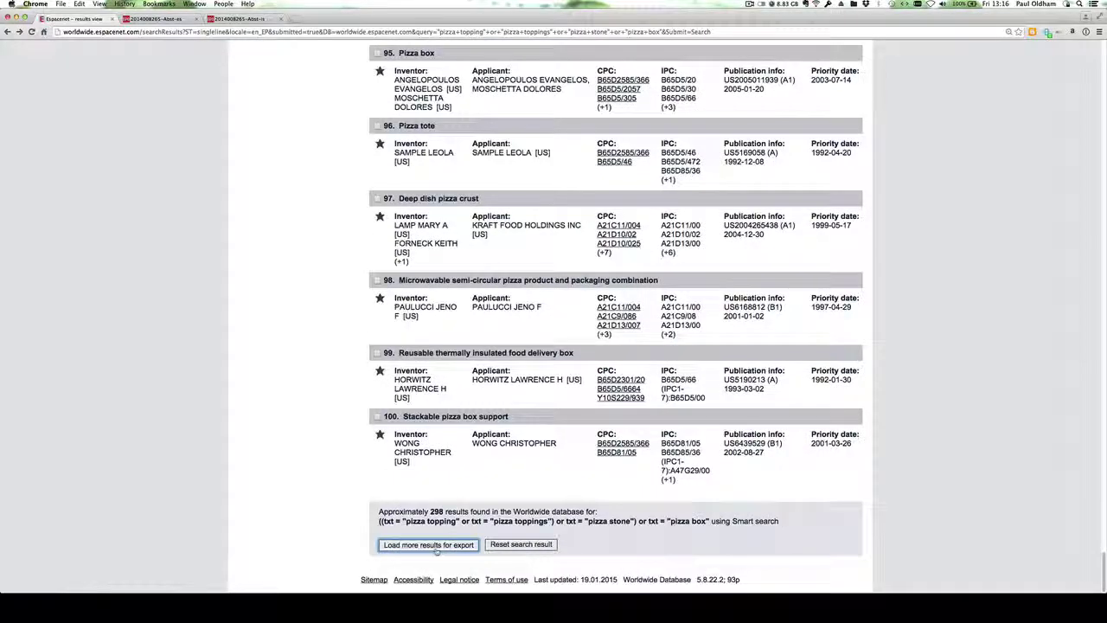
pyautogui.scroll(-15, 438, 547)
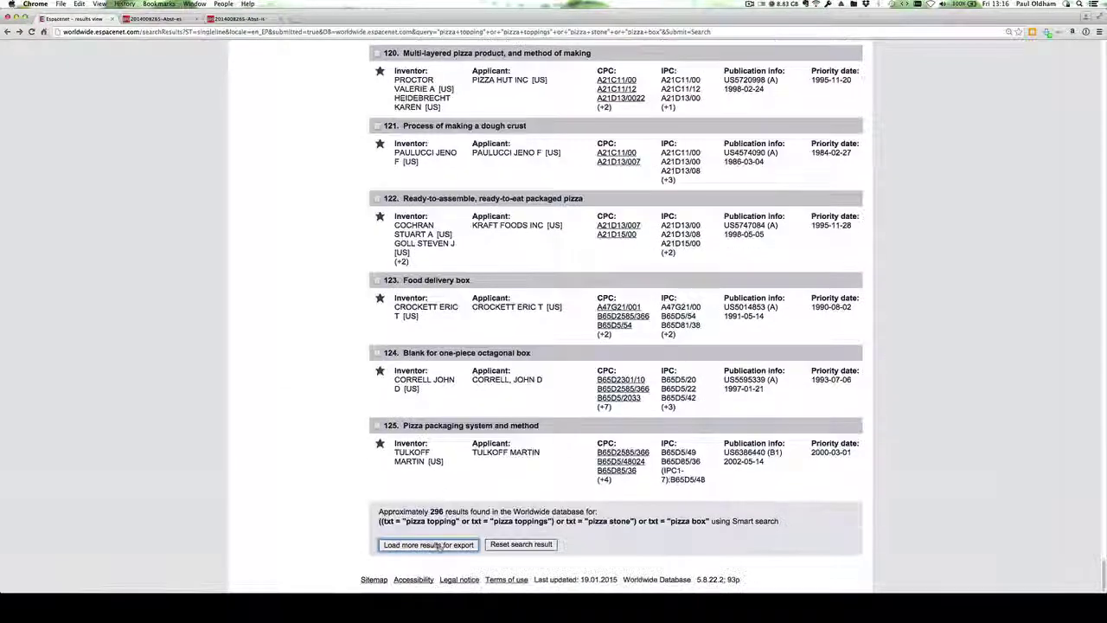
pyautogui.click(440, 548)
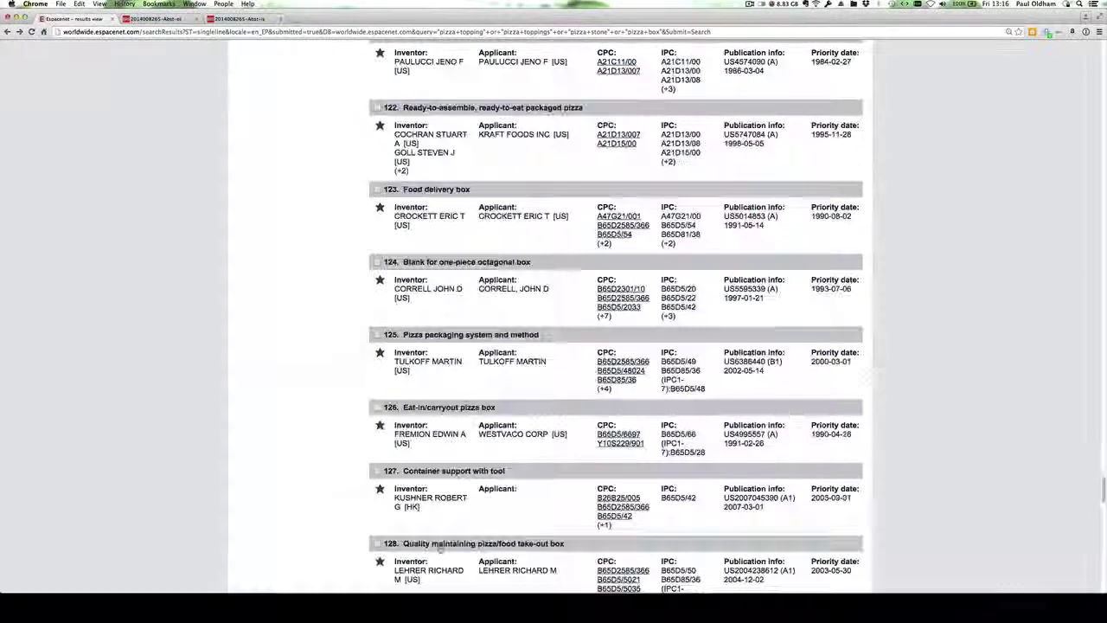
pyautogui.scroll(-15, 441, 549)
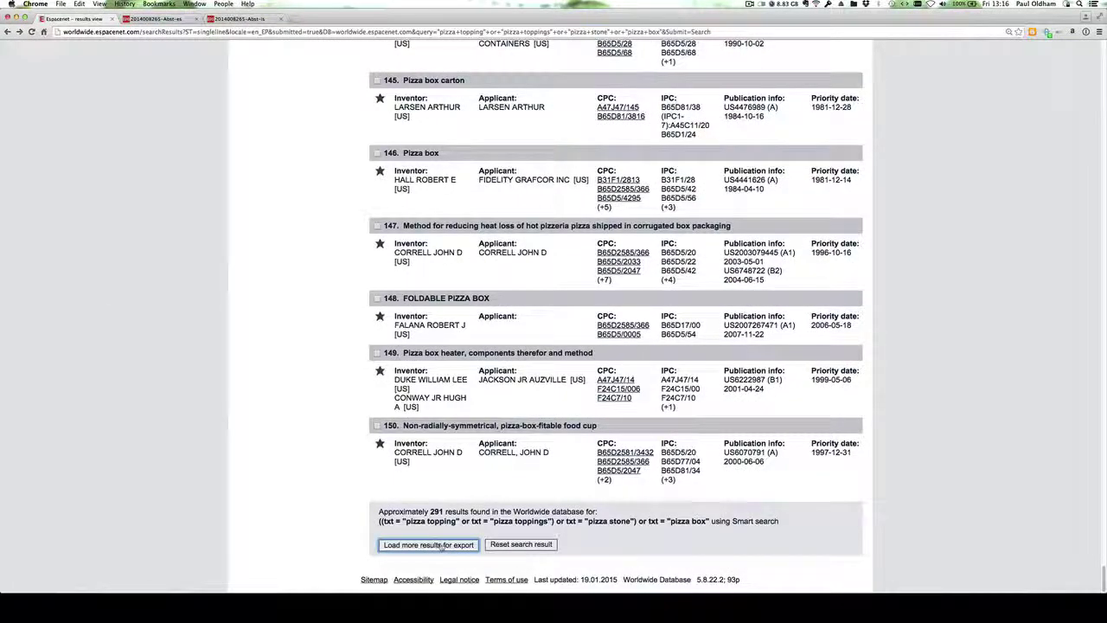
pyautogui.click(440, 547)
pyautogui.scroll(-20, 441, 548)
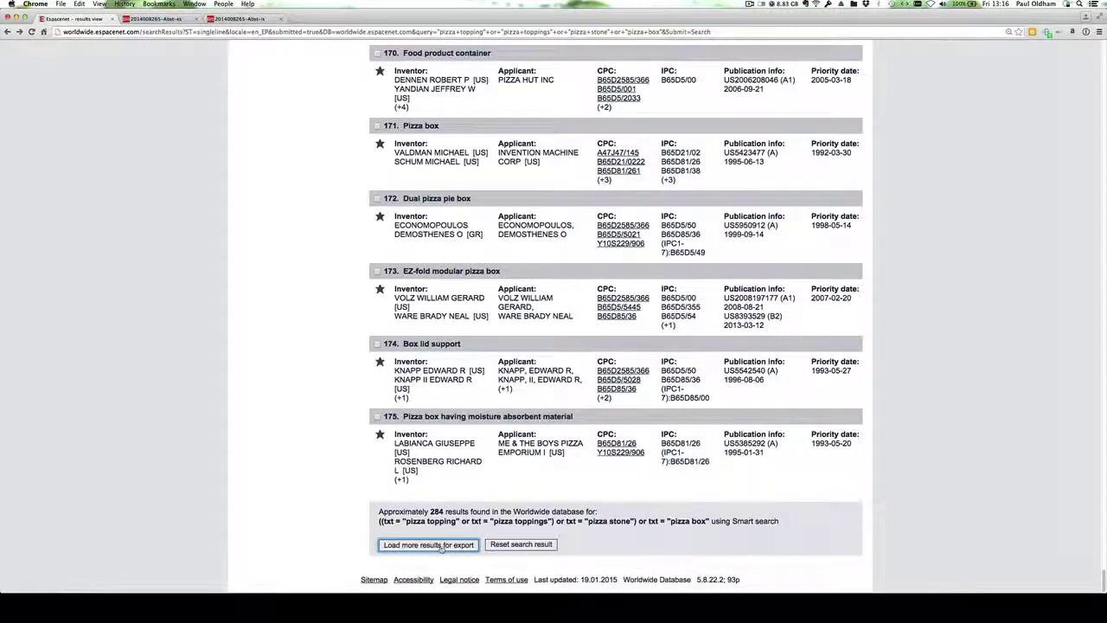
pyautogui.click(440, 548)
pyautogui.scroll(-20, 441, 547)
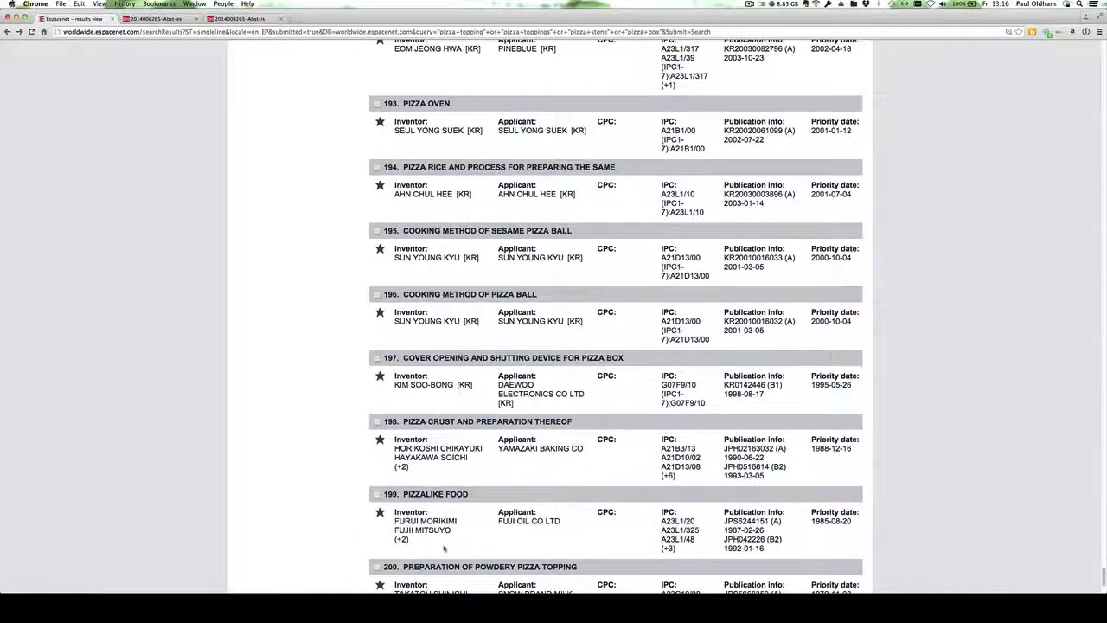
pyautogui.click(443, 545)
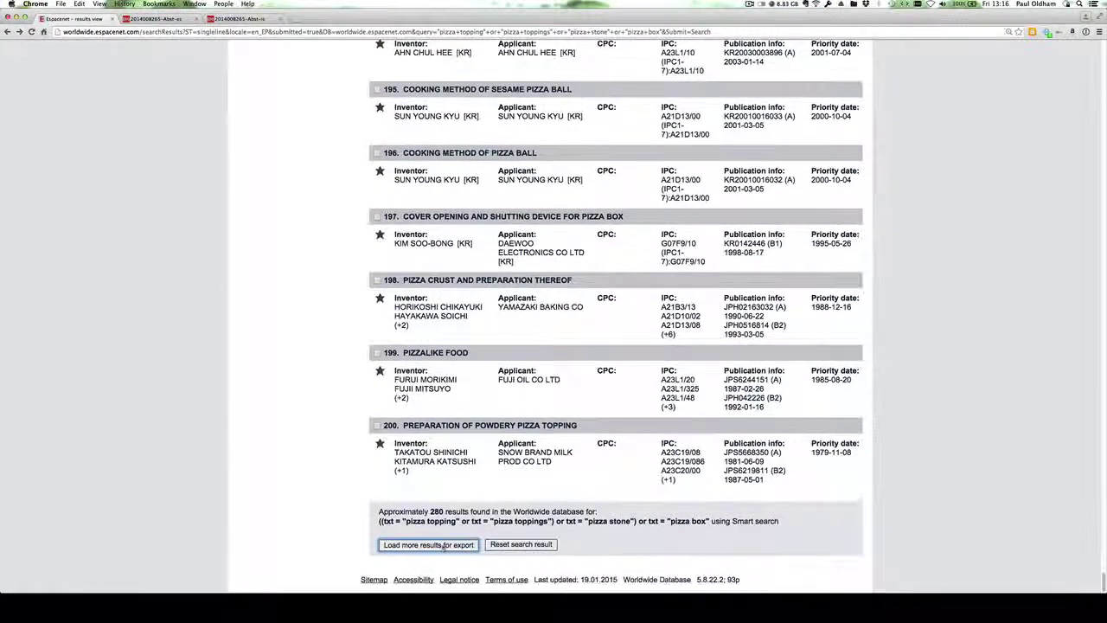
pyautogui.scroll(-20, 443, 545)
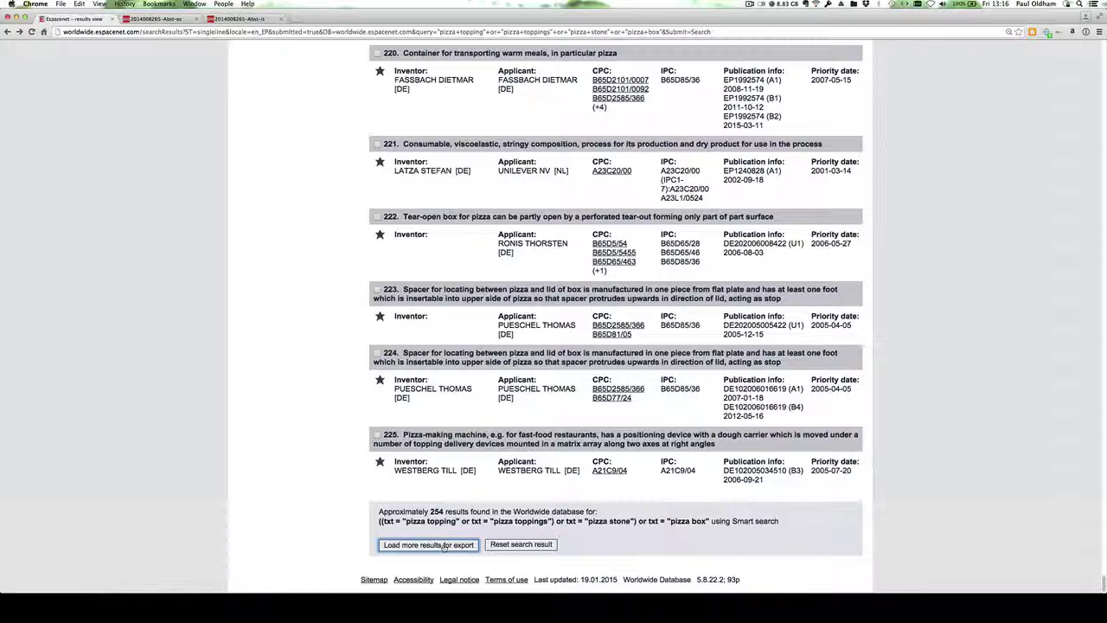
pyautogui.click(443, 545)
pyautogui.scroll(-15, 443, 545)
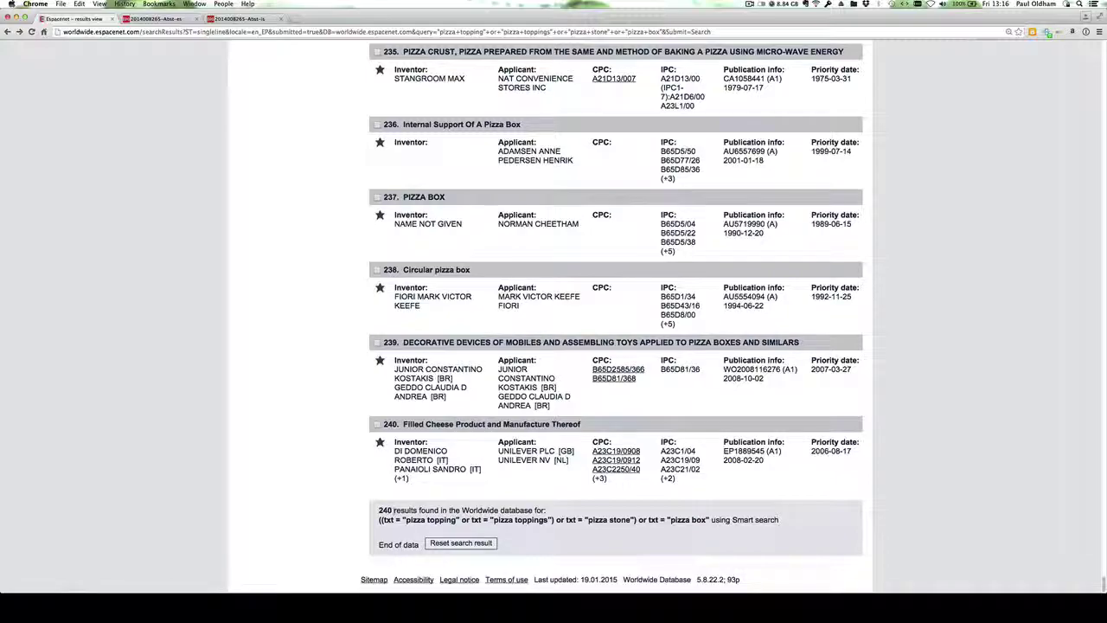
pyautogui.scroll(20, 554, 311)
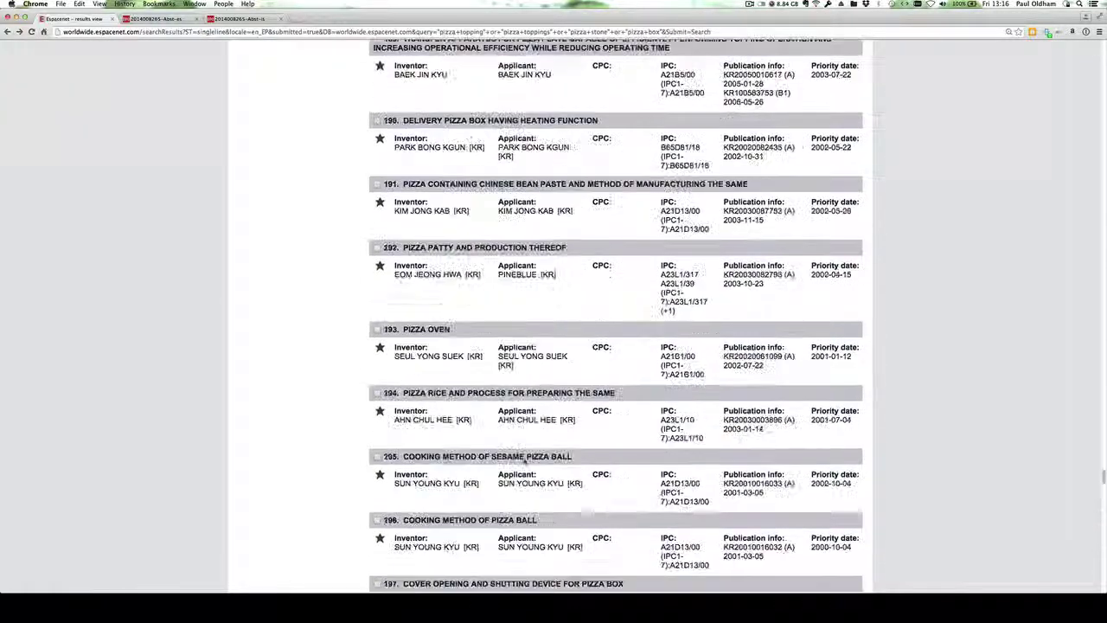
pyautogui.scroll(20, 554, 311)
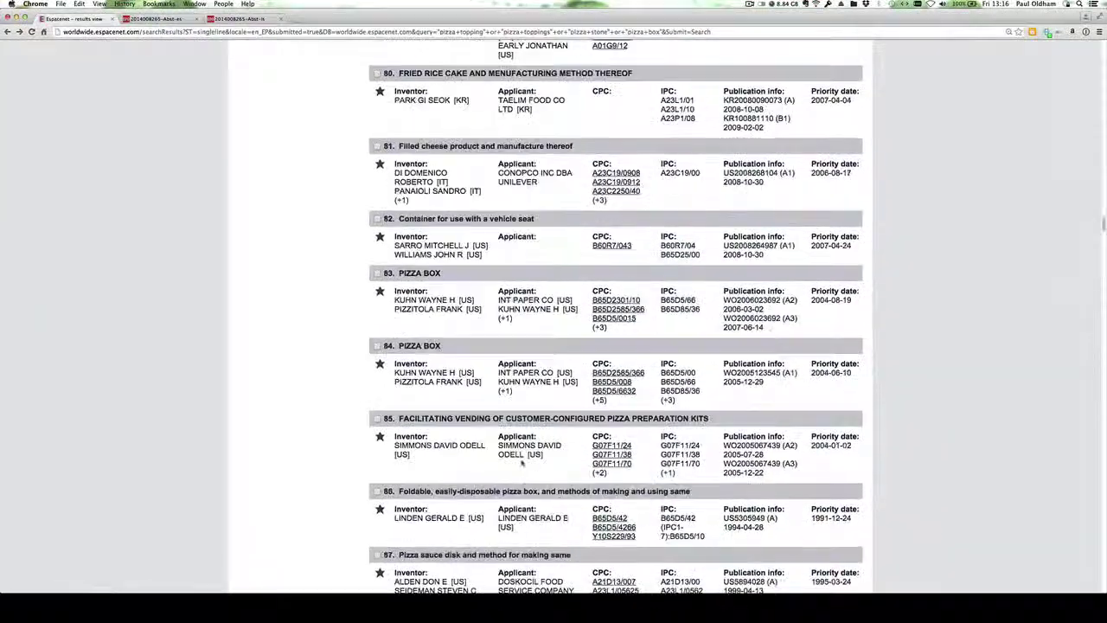
pyautogui.scroll(10, 520, 357)
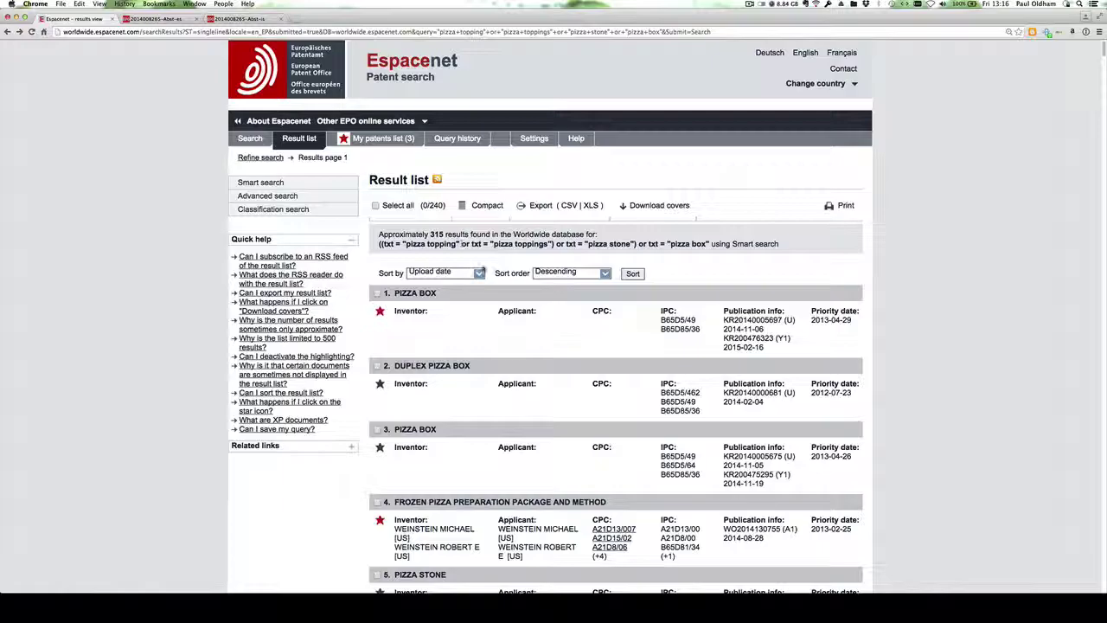
pyautogui.scroll(-20, 597, 416)
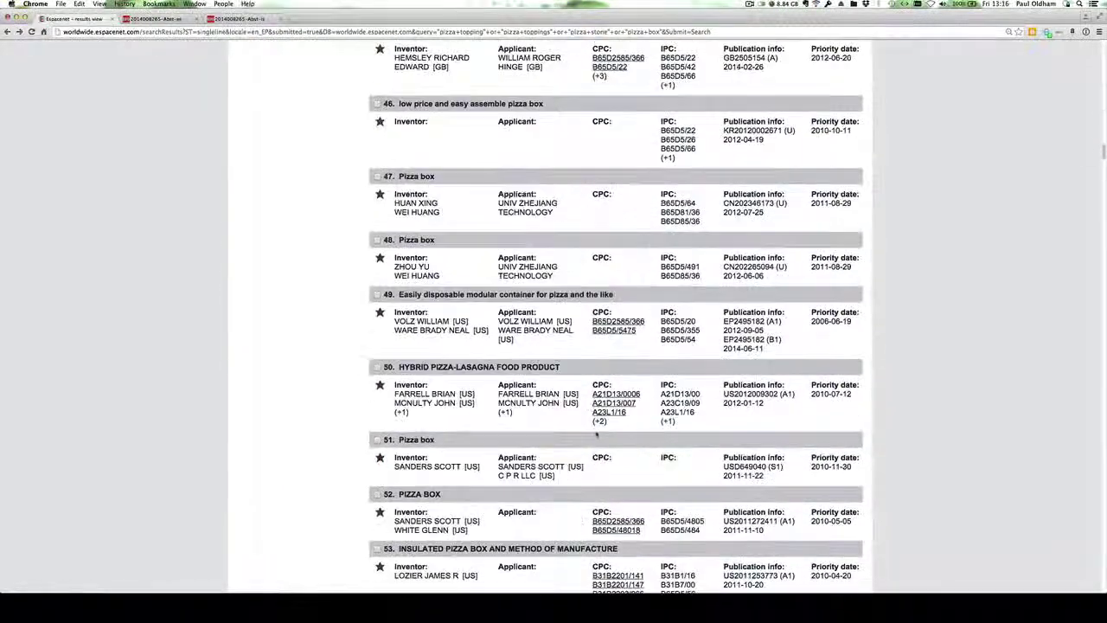
pyautogui.scroll(-20, 596, 436)
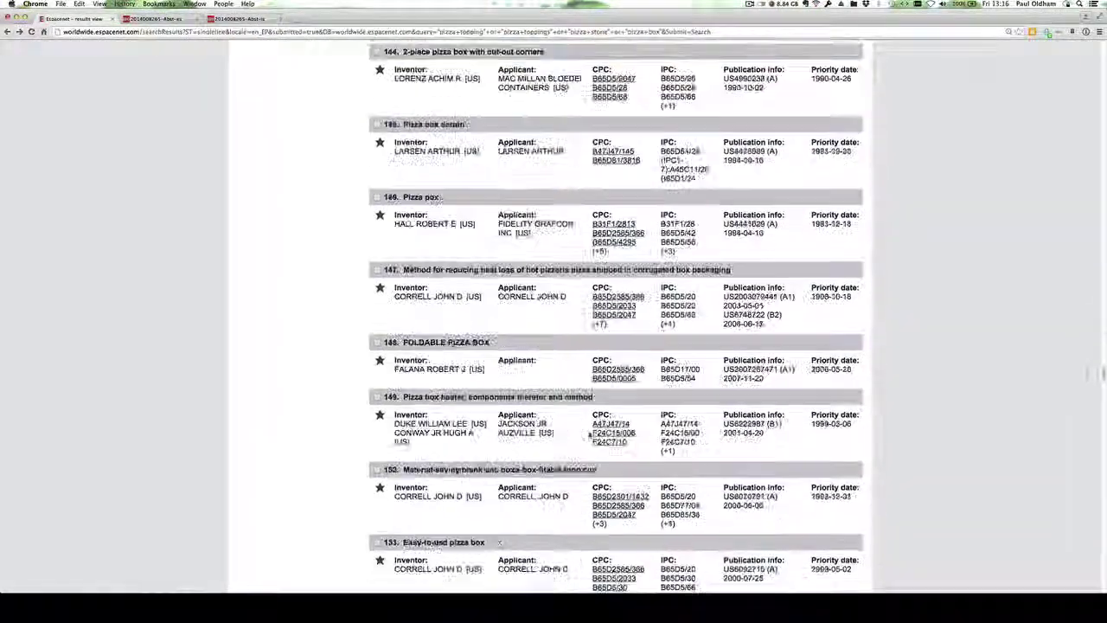
pyautogui.scroll(-20, 589, 435)
pyautogui.scroll(-12, 590, 435)
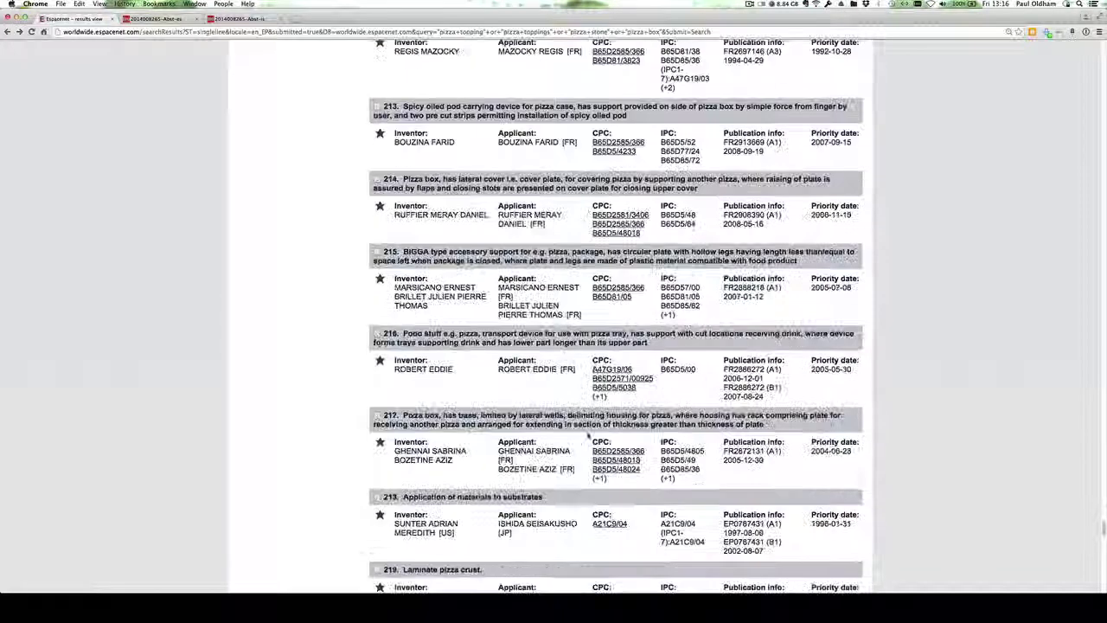
pyautogui.scroll(-10, 589, 435)
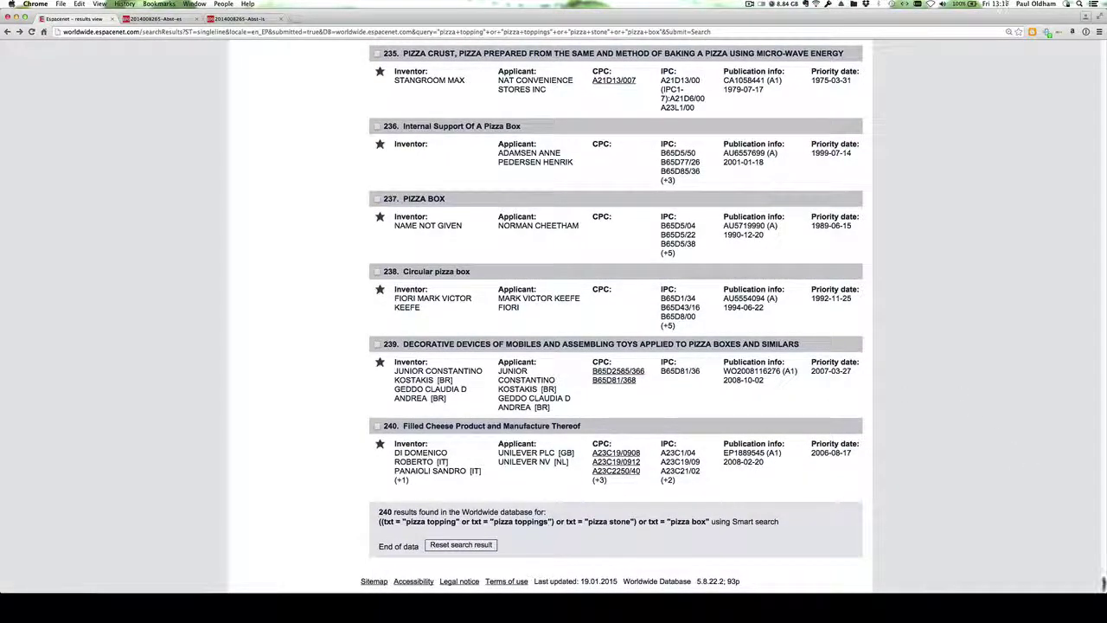
pyautogui.moveTo(1104, 582); pyautogui.dragTo(1104, 43)
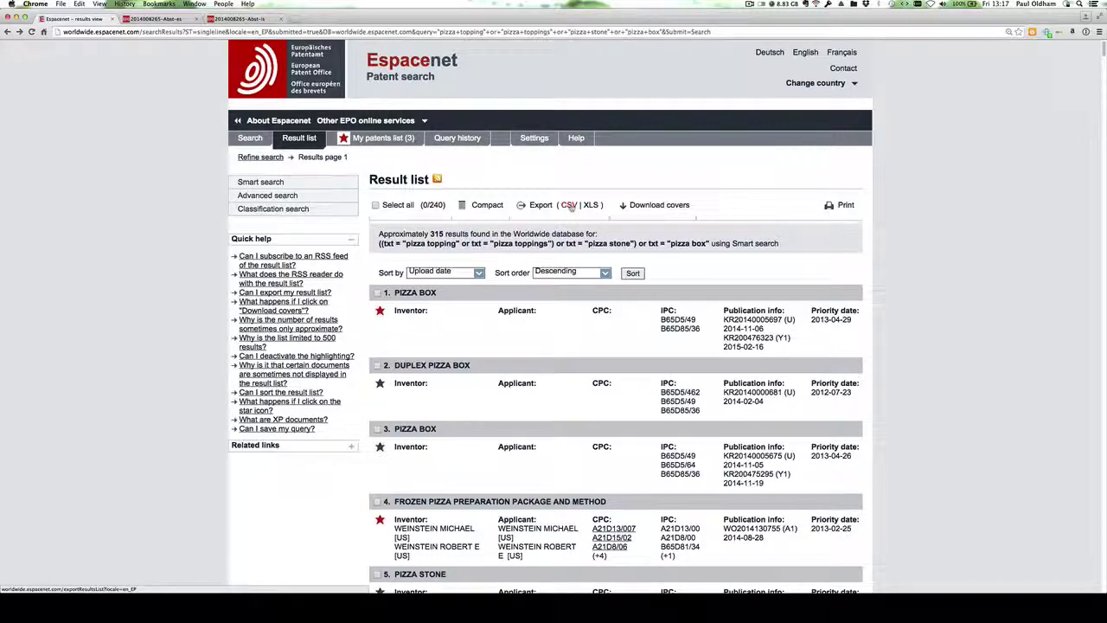
# Export all 240 results as results.csv and open the downloaded file in Excel
pyautogui.click(572, 206)
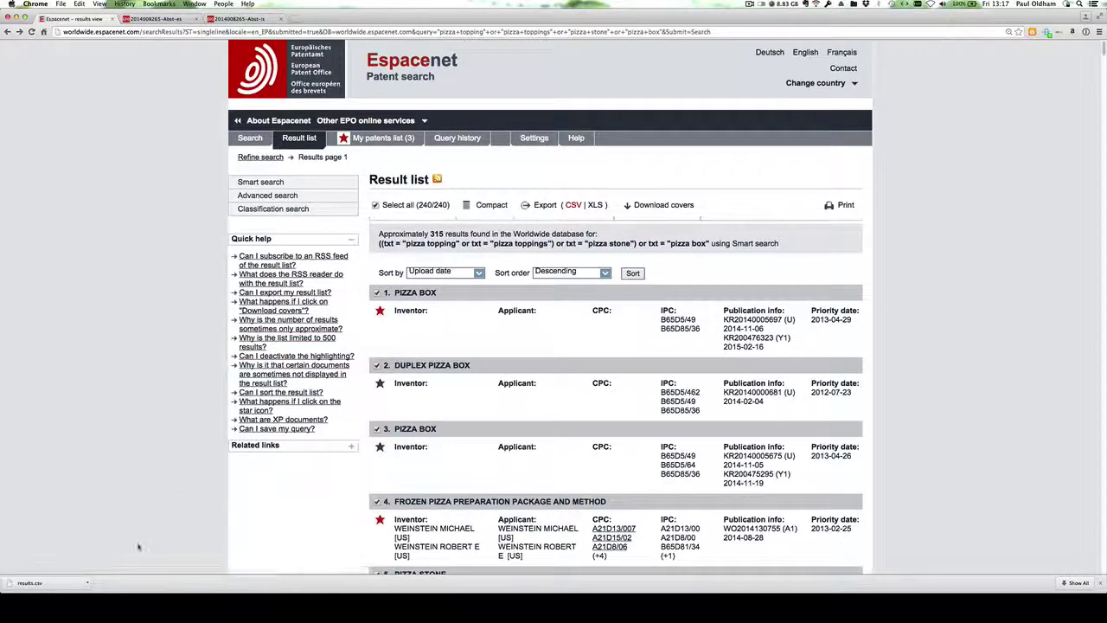
pyautogui.click(87, 585)
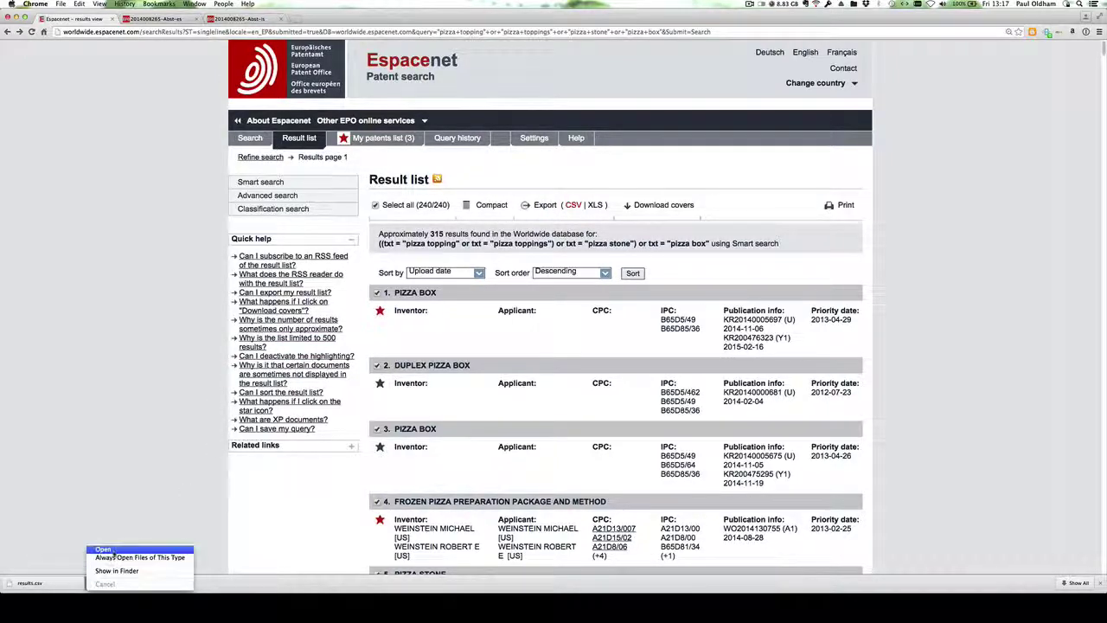
pyautogui.click(104, 551)
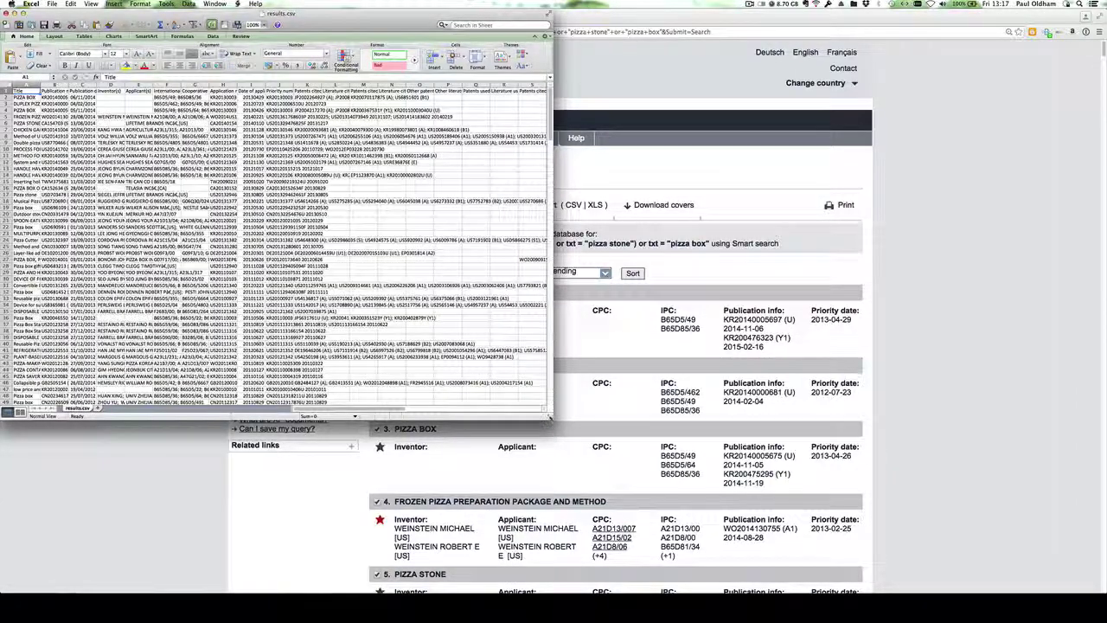
# Enlarge the Excel window and zoom the sheet to 200%
pyautogui.moveTo(554, 420); pyautogui.dragTo(1073, 595)
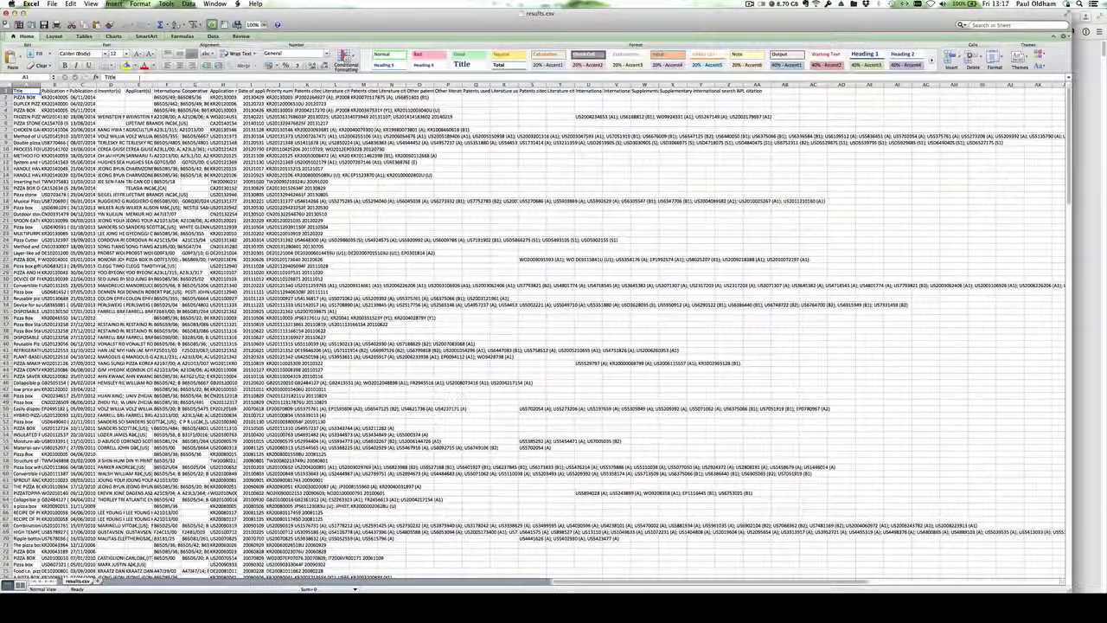
pyautogui.click(265, 24)
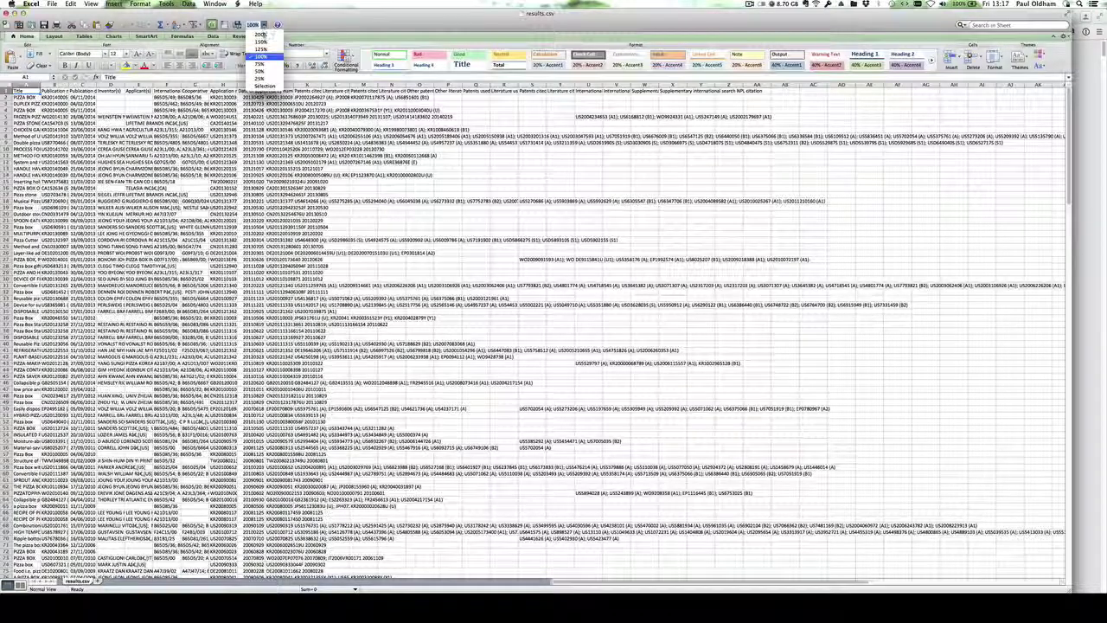
pyautogui.click(260, 48)
pyautogui.click(265, 25)
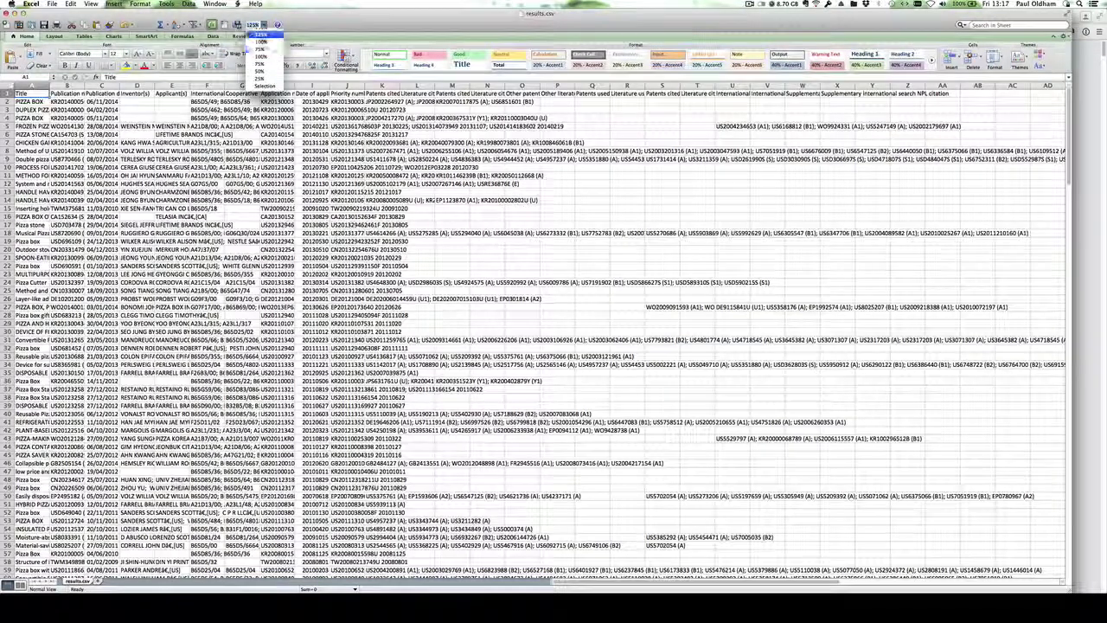
pyautogui.click(261, 36)
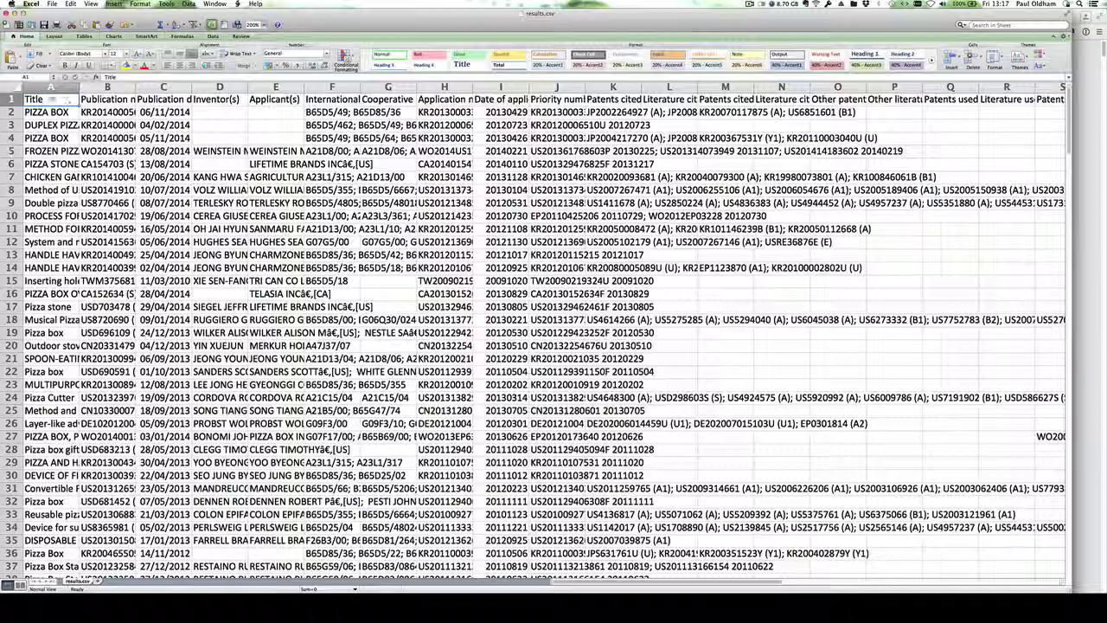
# Widen column C so the full Publication date heading shows
pyautogui.moveTo(104, 98); pyautogui.dragTo(240, 88)
pyautogui.click(163, 100)
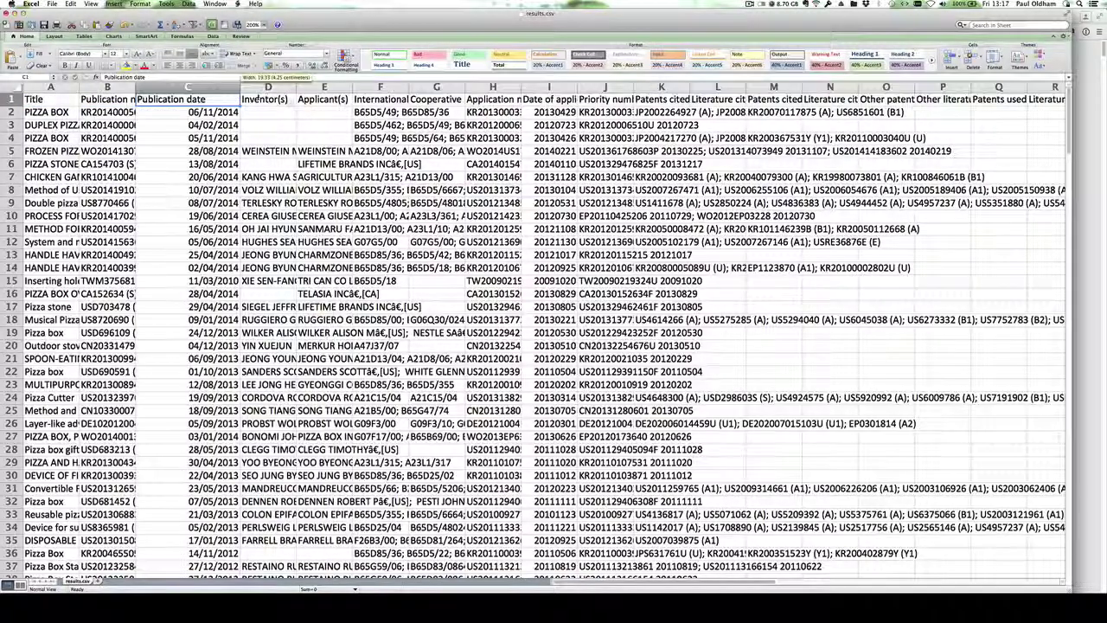
pyautogui.click(259, 100)
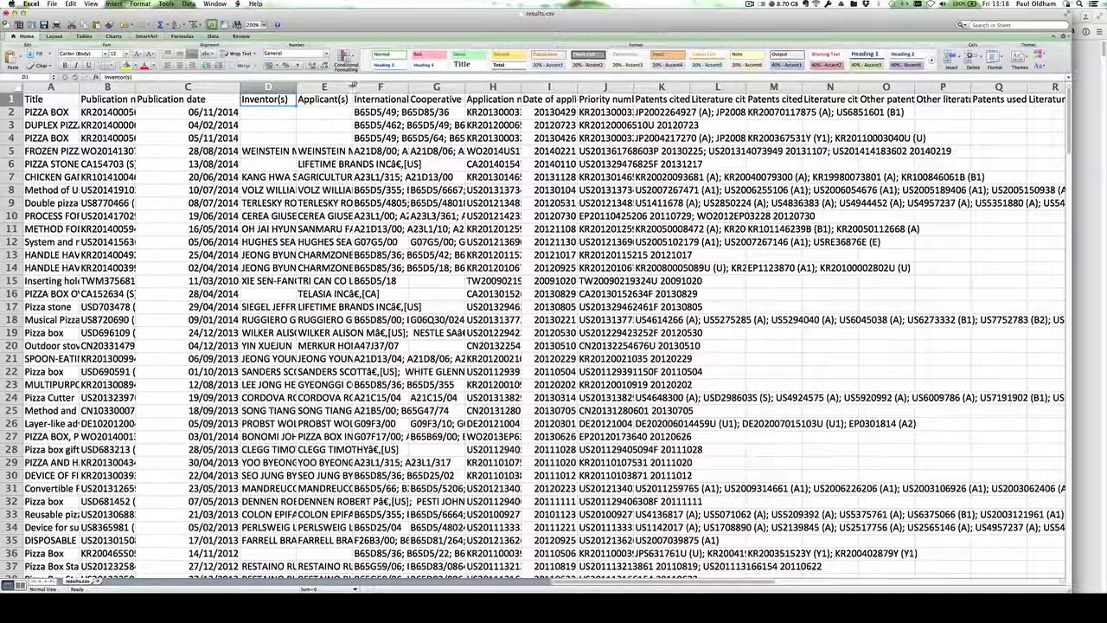